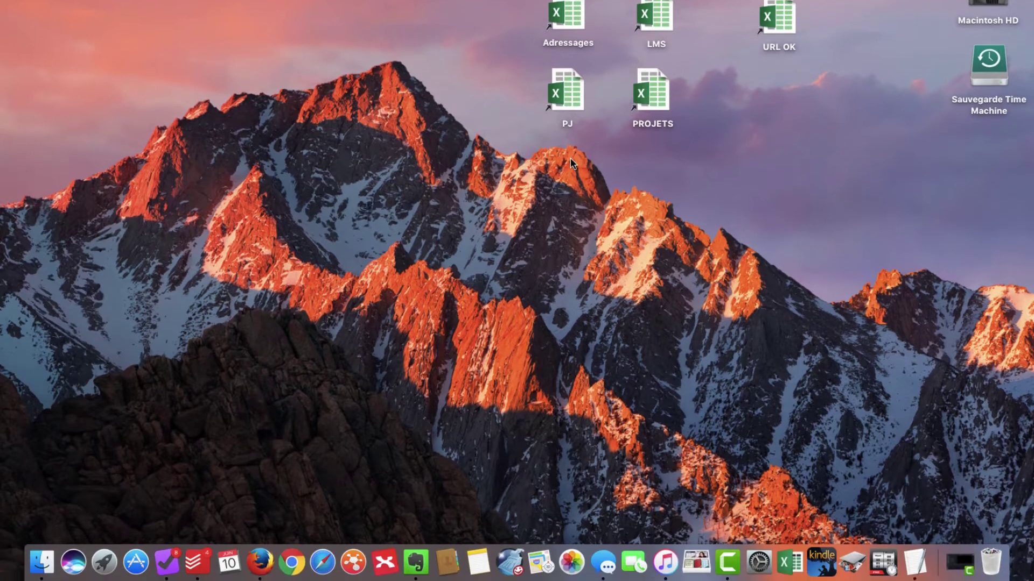
Open Setapp and show the details of the Permute app from the full app catalogue.
{"action": "left_click", "coordinate": [107, 570]}
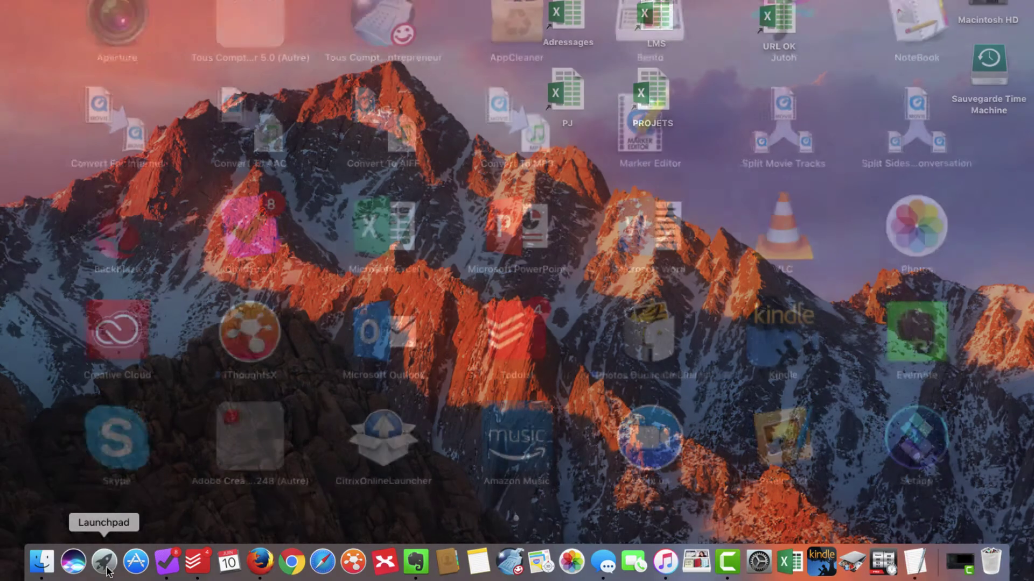
{"action": "left_click", "coordinate": [922, 439]}
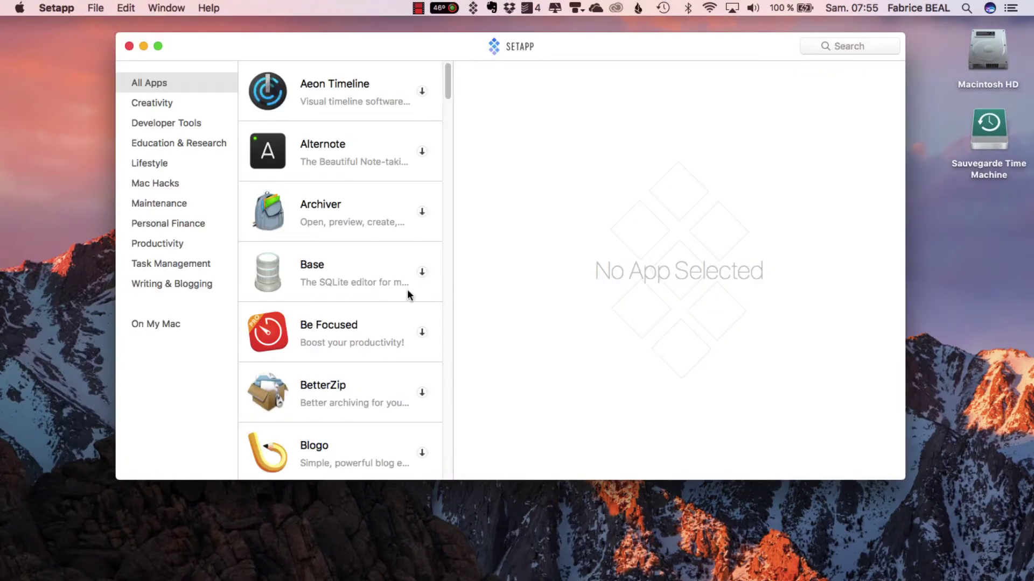
{"action": "scroll", "coordinate": [405, 293], "scroll_direction": "down", "scroll_amount": 10}
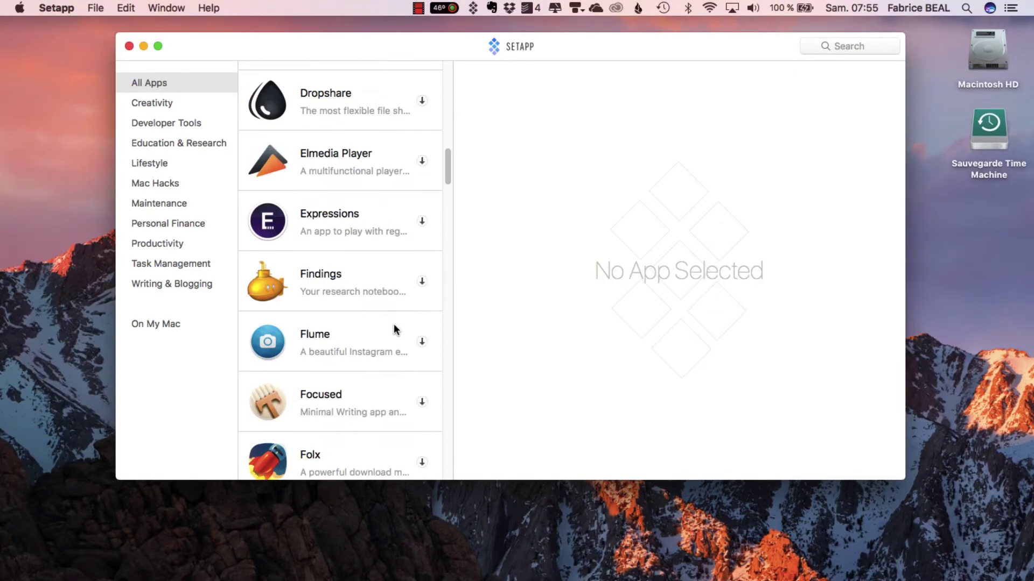
{"action": "scroll", "coordinate": [393, 325], "scroll_direction": "down", "scroll_amount": 15}
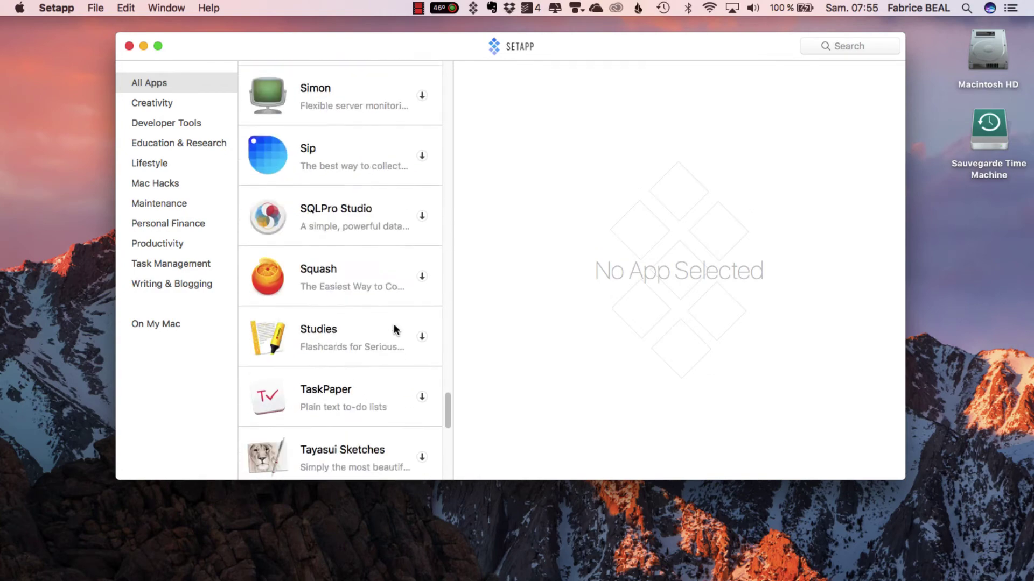
{"action": "scroll", "coordinate": [393, 324], "scroll_direction": "down", "scroll_amount": 10}
{"action": "scroll", "coordinate": [393, 324], "scroll_direction": "up", "scroll_amount": 15}
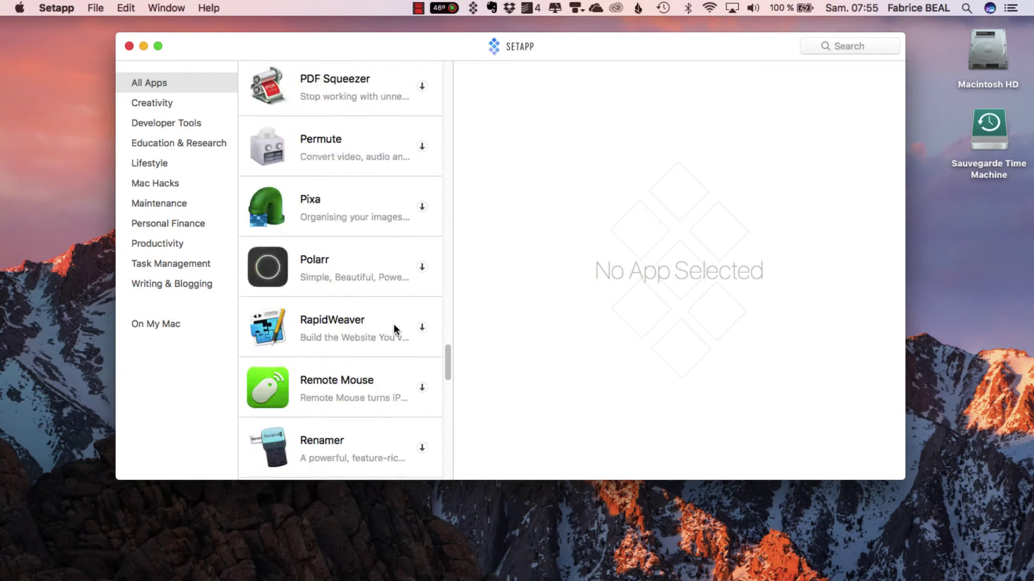
{"action": "scroll", "coordinate": [393, 324], "scroll_direction": "up", "scroll_amount": 5}
{"action": "scroll", "coordinate": [393, 325], "scroll_direction": "down", "scroll_amount": 3}
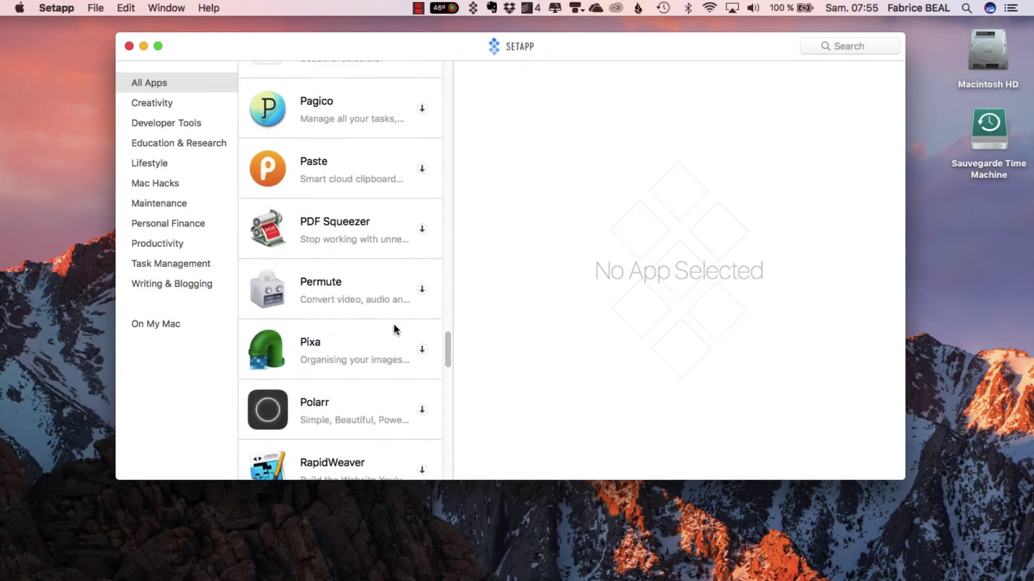
{"action": "left_click", "coordinate": [353, 280]}
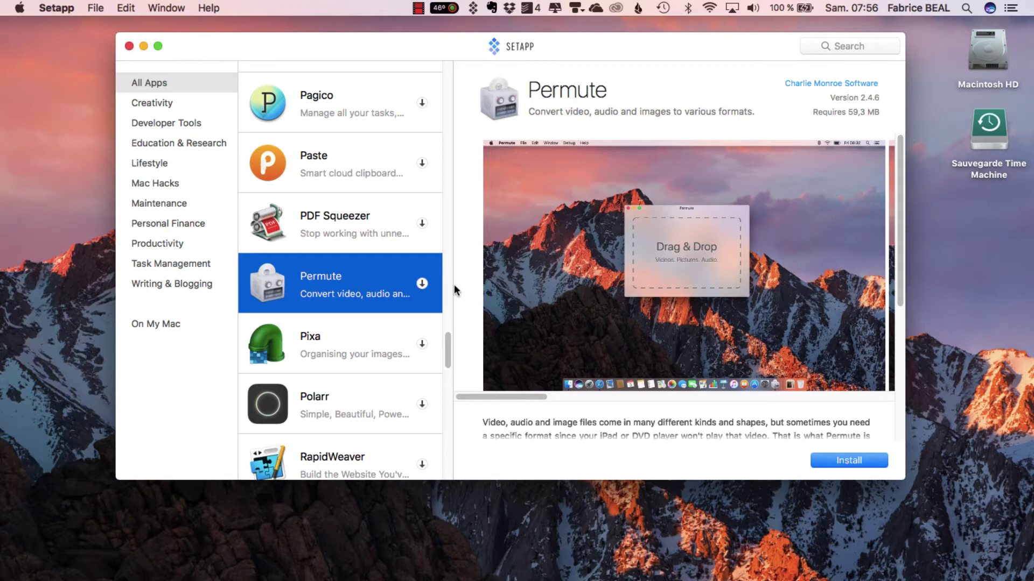
Install Permute, dismiss its What's new notes and move its window toward the middle of the screen.
{"action": "left_click", "coordinate": [420, 285]}
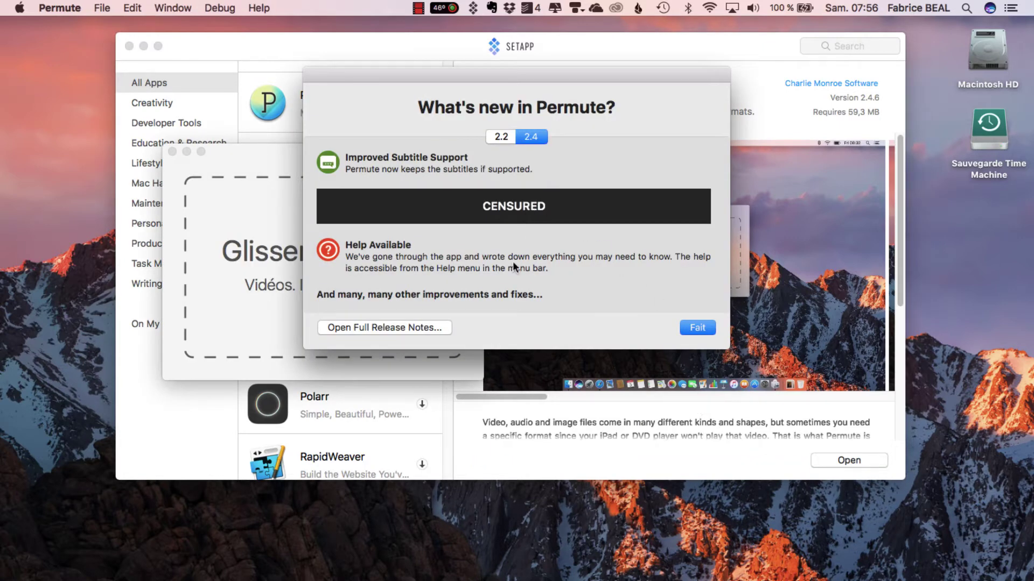
{"action": "left_click", "coordinate": [697, 328]}
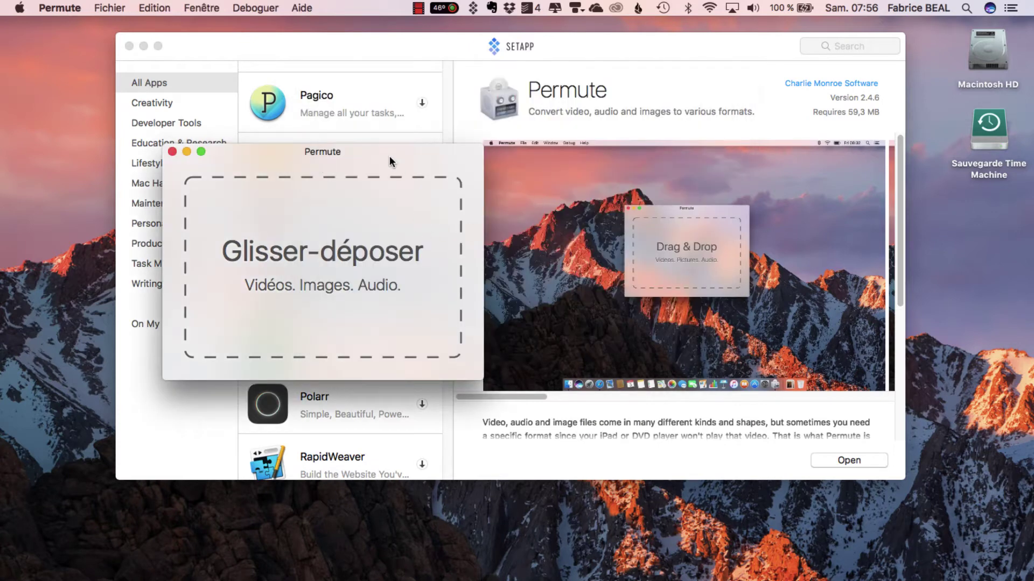
{"action": "left_click_drag", "start_coordinate": [389, 156], "coordinate": [540, 158]}
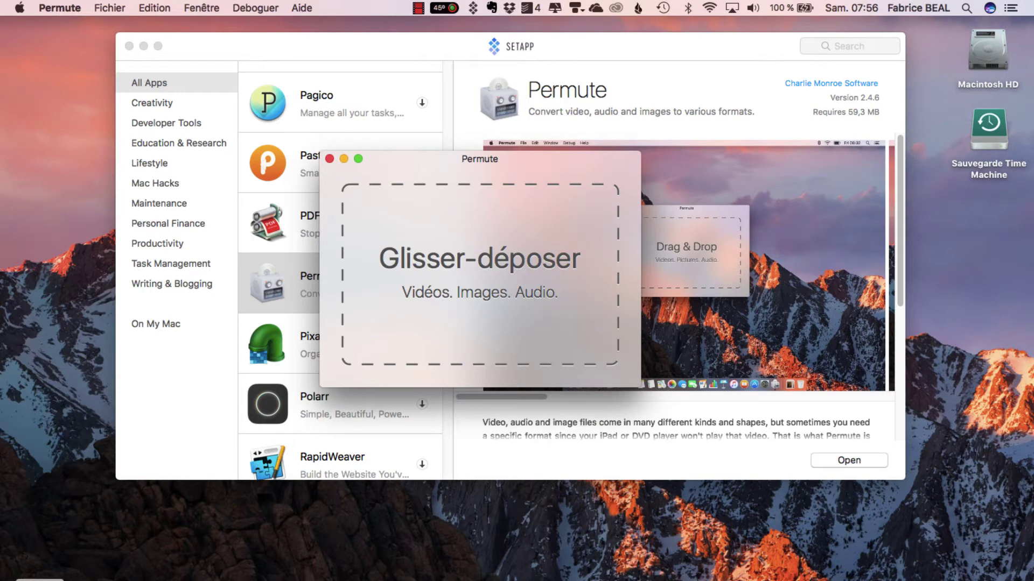
Open the Dropbox folder in Finder and arrange its window beside the Permute window.
{"action": "left_click", "coordinate": [40, 580]}
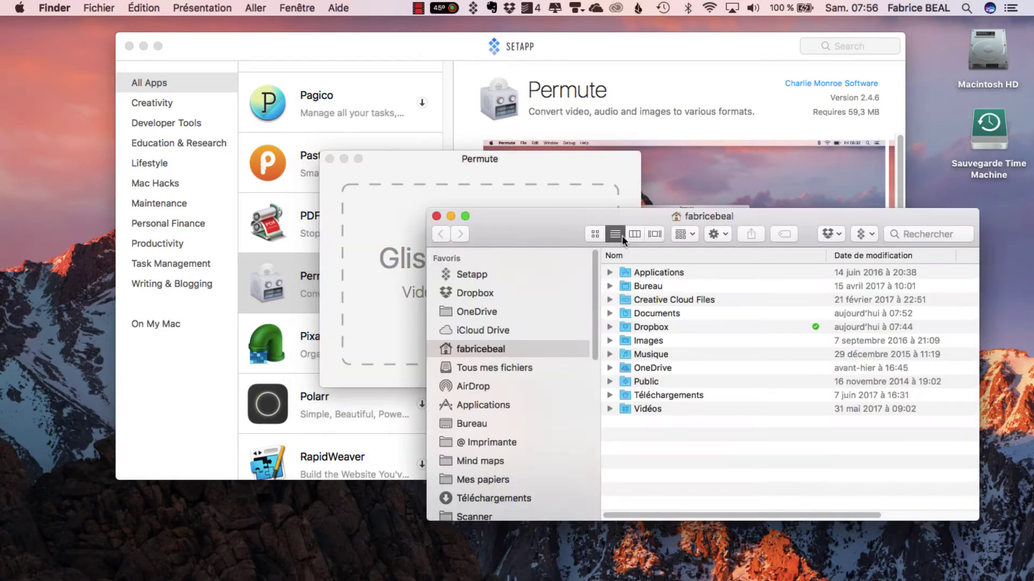
{"action": "left_click", "coordinate": [477, 294]}
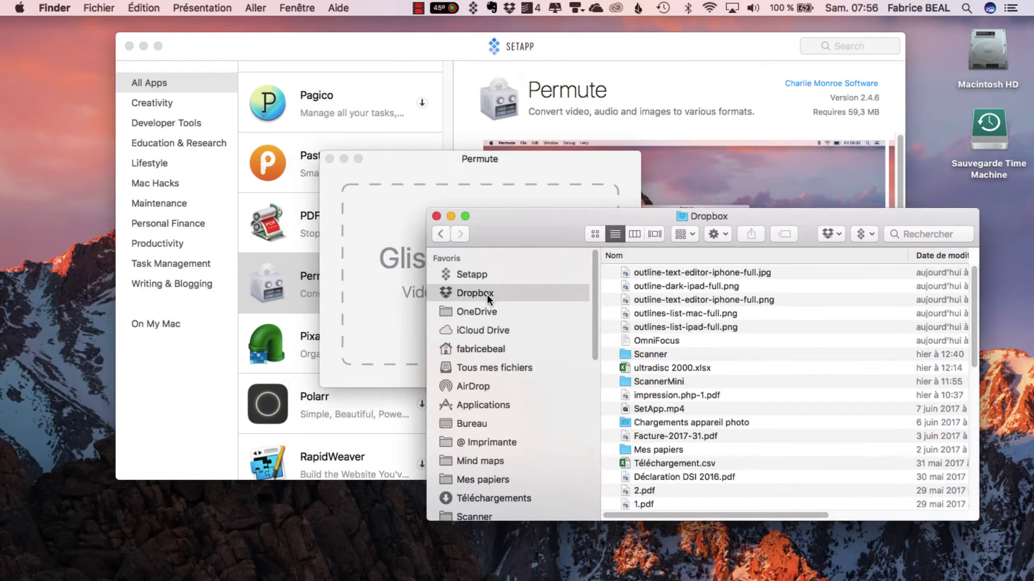
{"action": "left_click", "coordinate": [716, 306]}
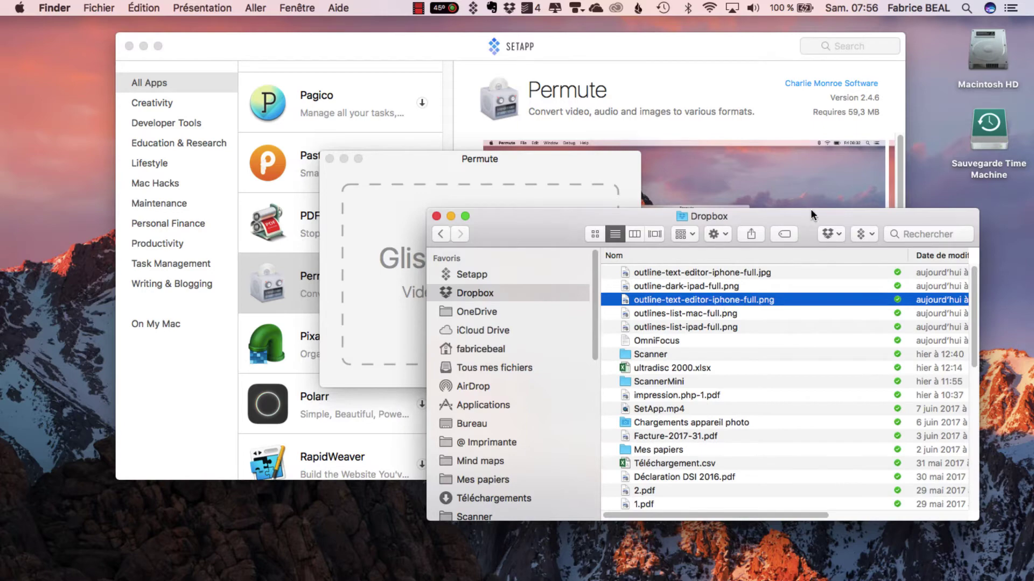
{"action": "left_click_drag", "start_coordinate": [809, 219], "coordinate": [980, 151]}
{"action": "left_click_drag", "start_coordinate": [566, 160], "coordinate": [416, 156]}
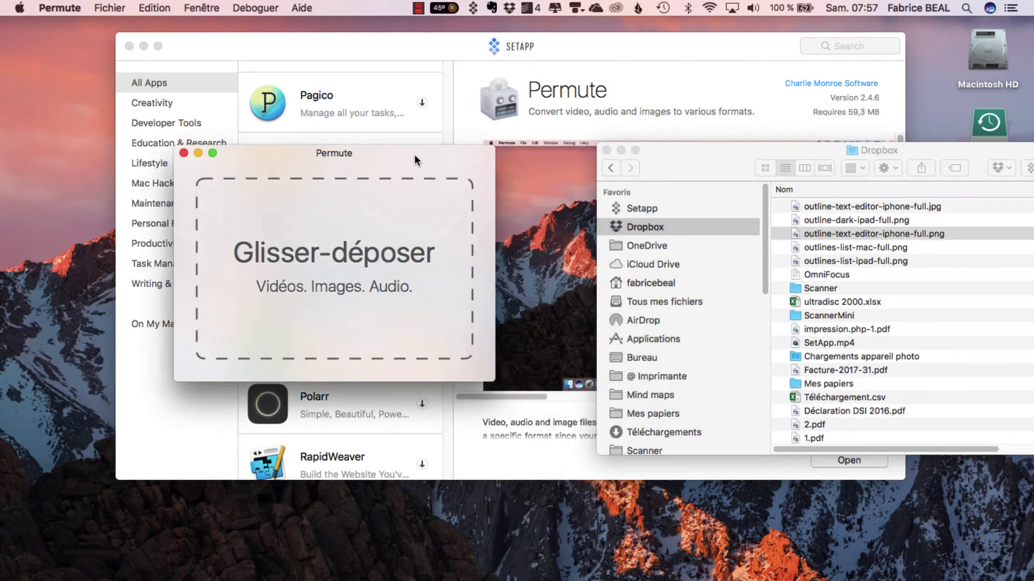
Add outlines-list-mac-full.png from the Dropbox folder to Permute and convert it to JPEG.
{"action": "left_click", "coordinate": [867, 249]}
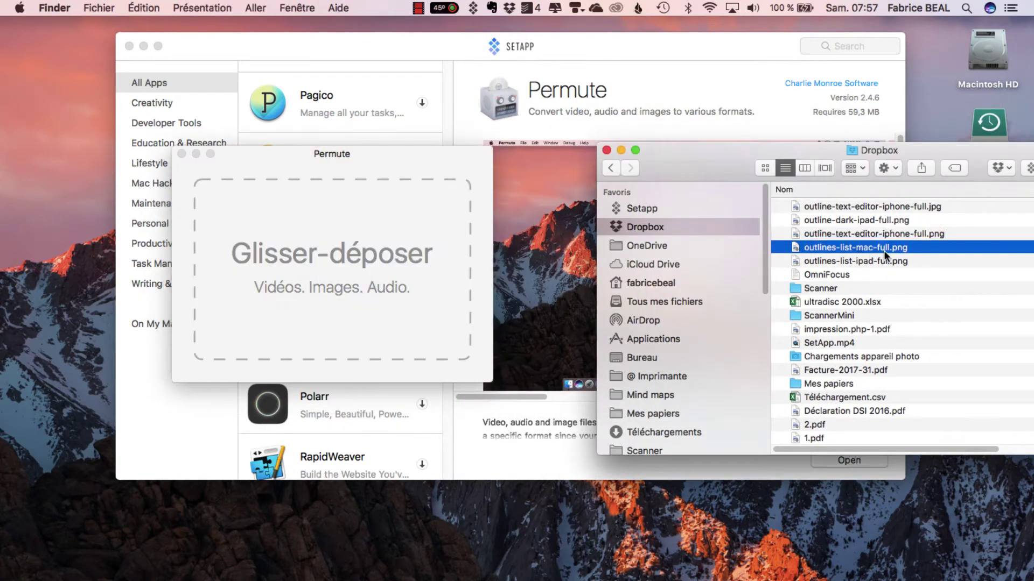
{"action": "left_click_drag", "start_coordinate": [883, 250], "coordinate": [386, 261]}
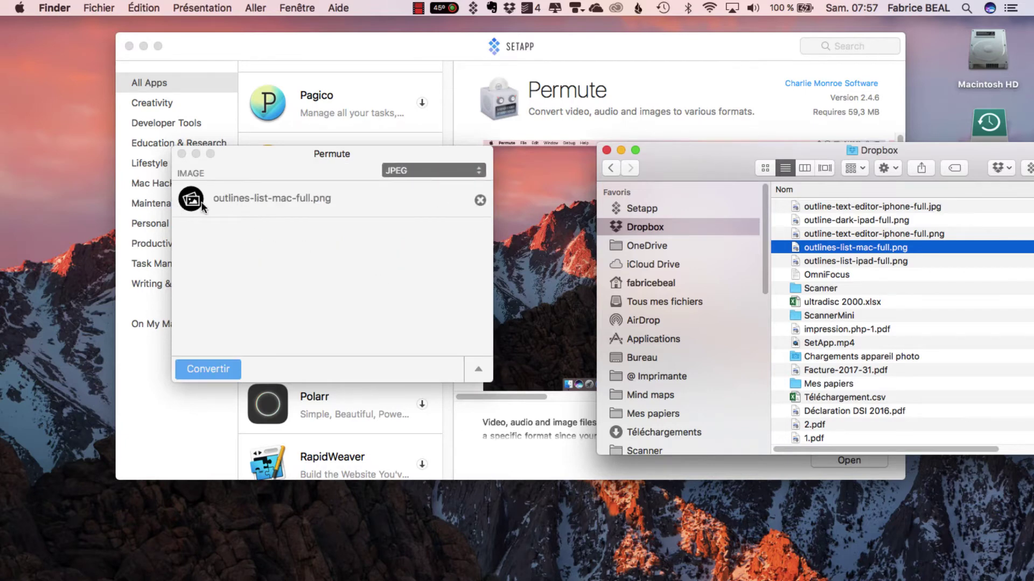
{"action": "left_click", "coordinate": [411, 172]}
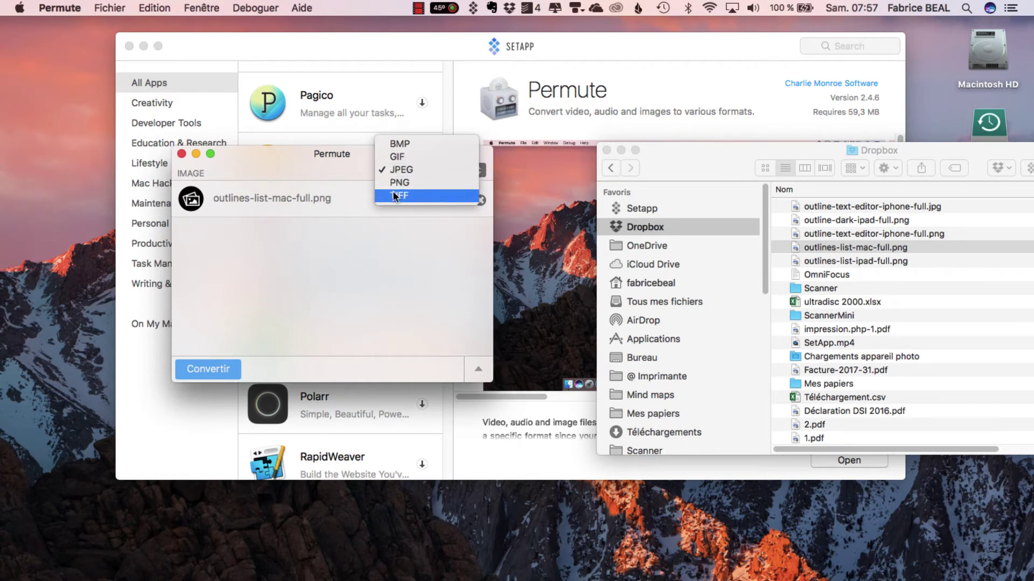
{"action": "left_click", "coordinate": [419, 169]}
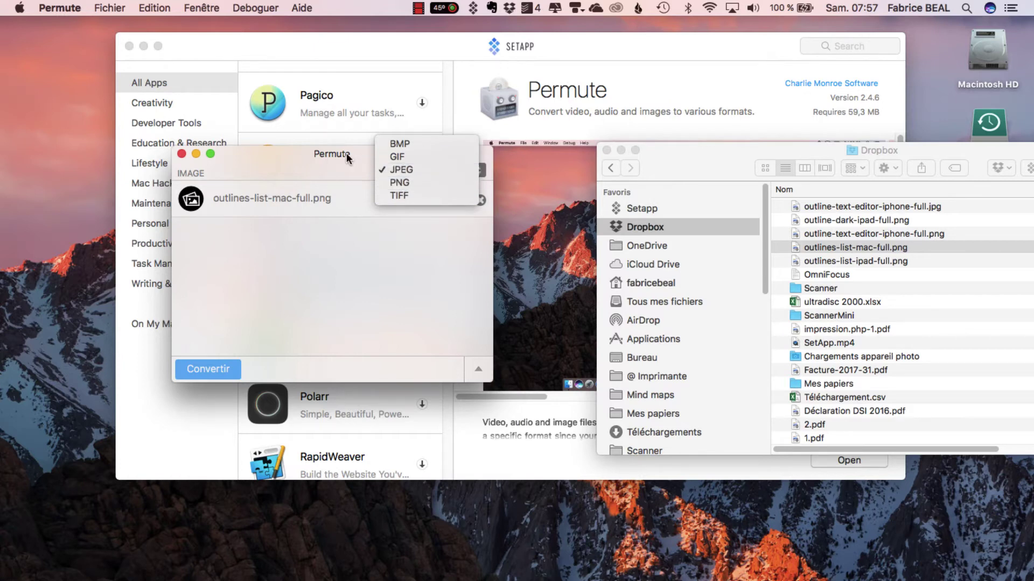
{"action": "left_click", "coordinate": [211, 366]}
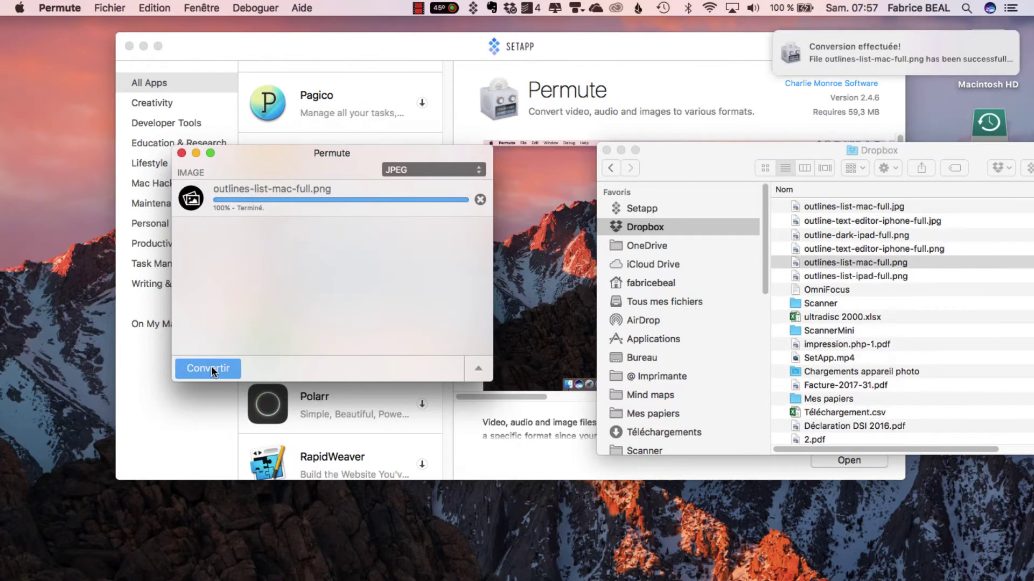
Bring the Dropbox folder forward and check the converted outlines-list-mac-full.jpg against the original PNG.
{"action": "left_click", "coordinate": [764, 150]}
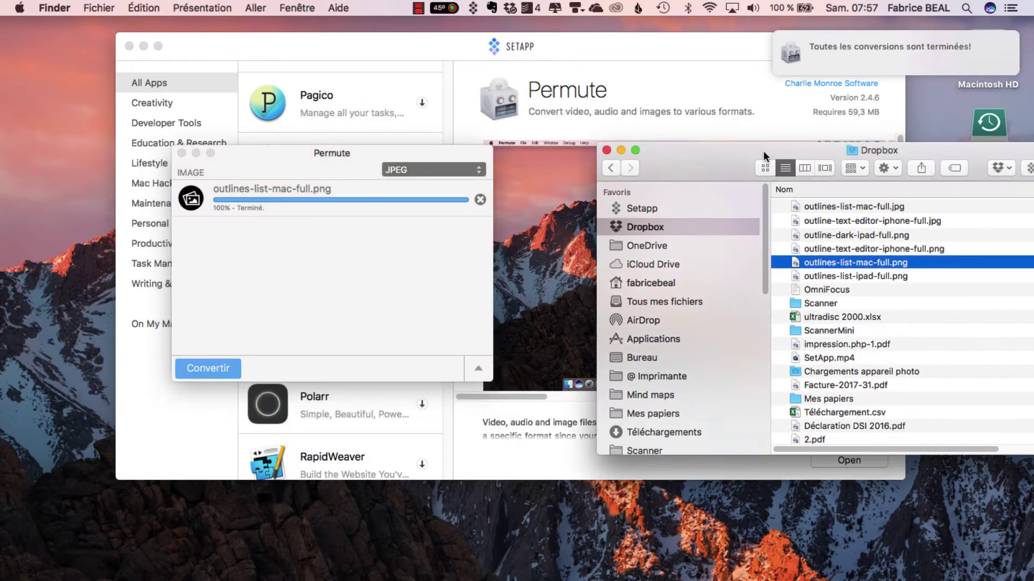
{"action": "left_click_drag", "start_coordinate": [764, 151], "coordinate": [510, 175]}
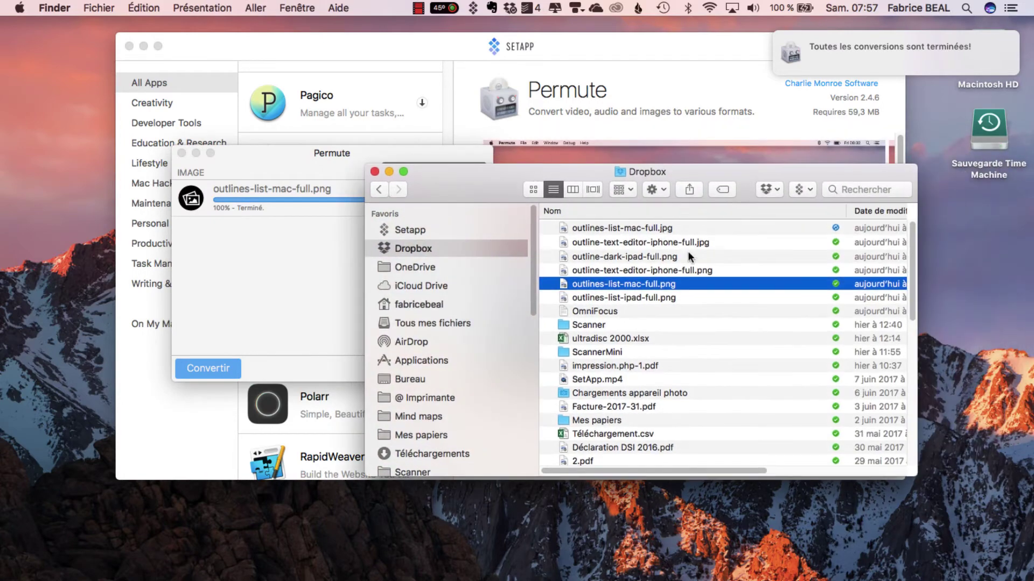
{"action": "left_click", "coordinate": [669, 227]}
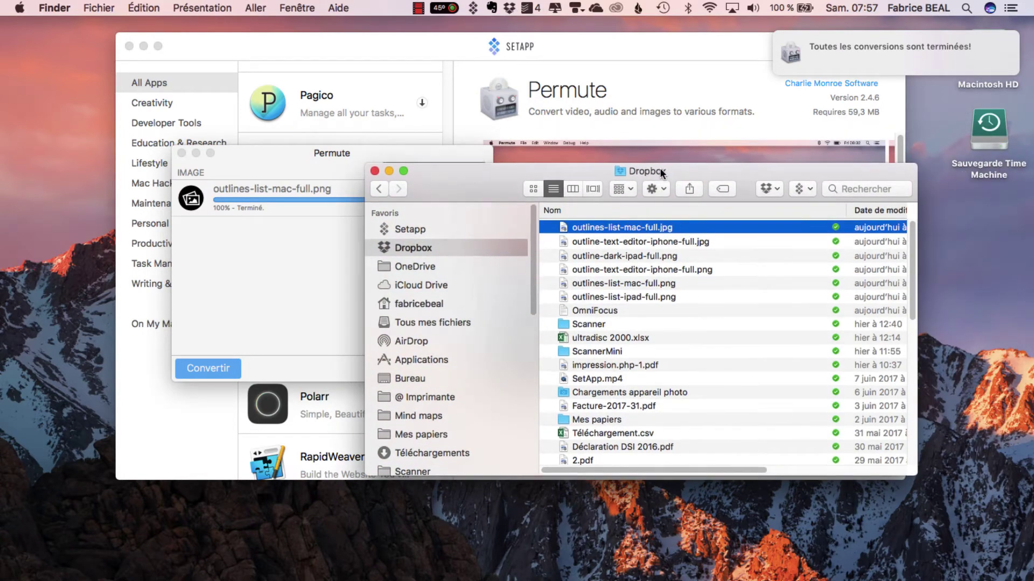
{"action": "left_click_drag", "start_coordinate": [658, 167], "coordinate": [713, 132]}
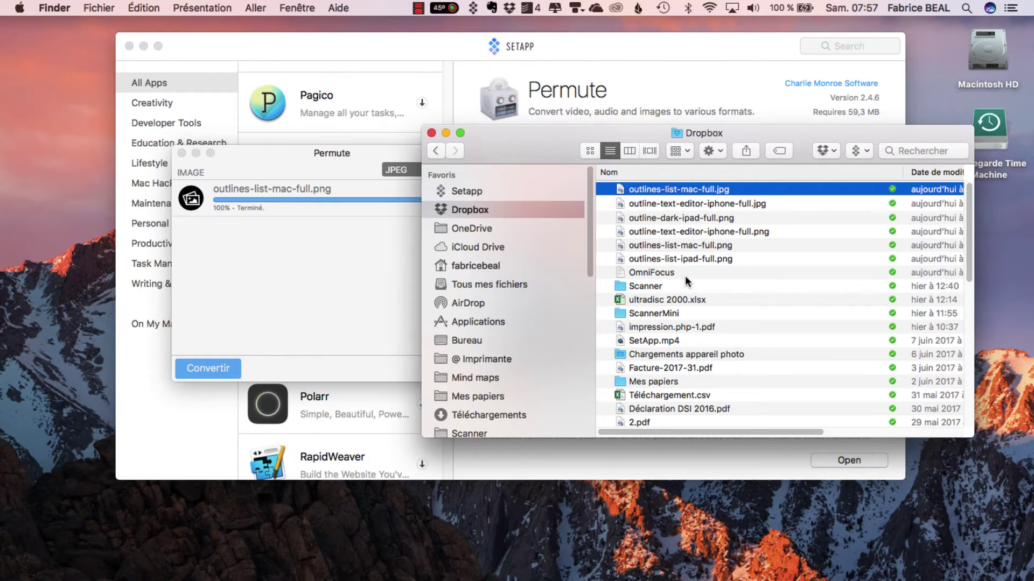
{"action": "left_click", "coordinate": [685, 248]}
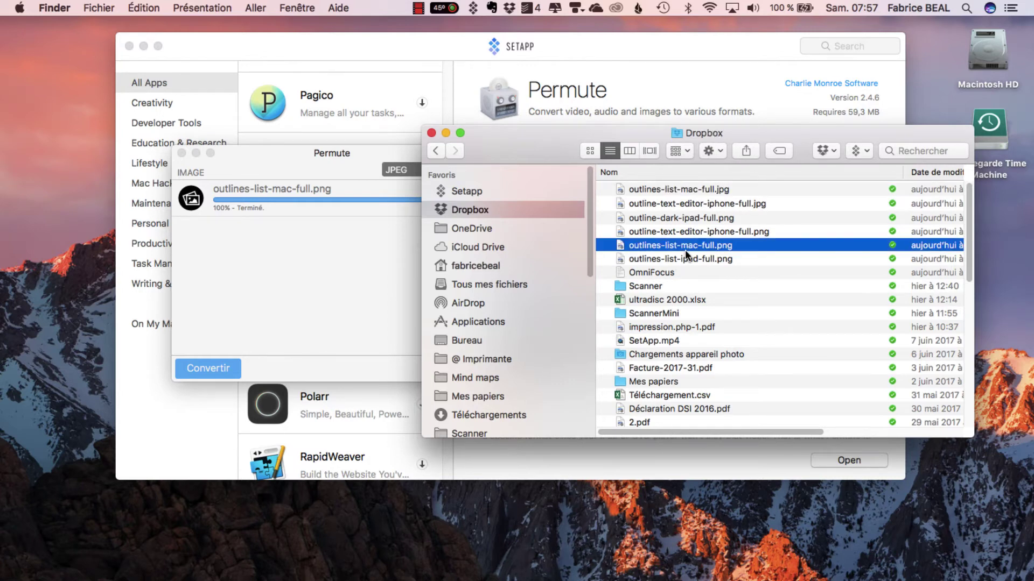
Open the Documents folder in Finder, select testvideo.mp4 and reposition the Permute and Finder windows.
{"action": "left_click", "coordinate": [367, 151]}
{"action": "left_click_drag", "start_coordinate": [366, 151], "coordinate": [446, 173]}
{"action": "left_click", "coordinate": [594, 133]}
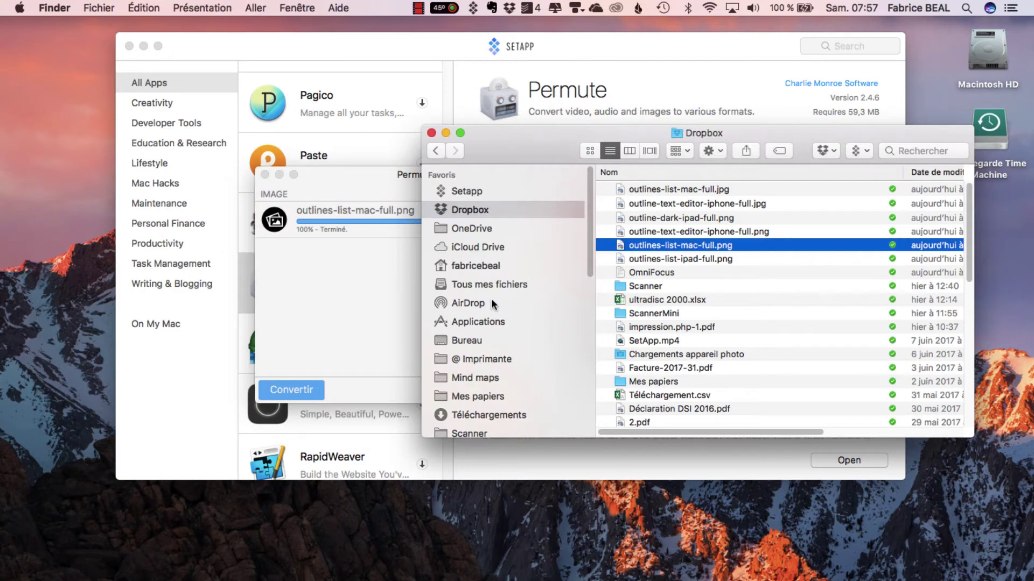
{"action": "scroll", "coordinate": [506, 331], "scroll_direction": "down", "scroll_amount": 2}
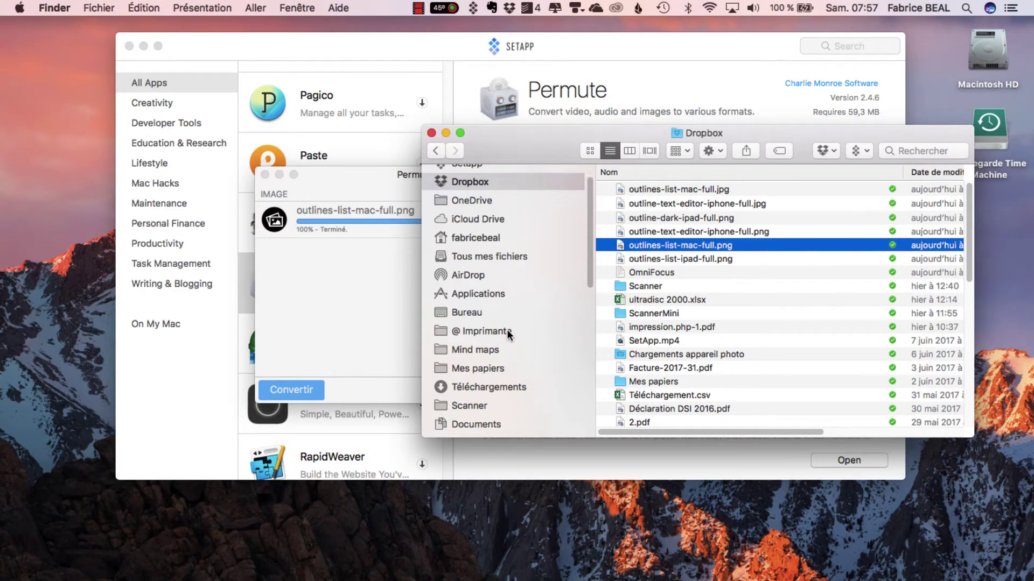
{"action": "scroll", "coordinate": [506, 331], "scroll_direction": "down", "scroll_amount": 5}
{"action": "left_click", "coordinate": [492, 341]}
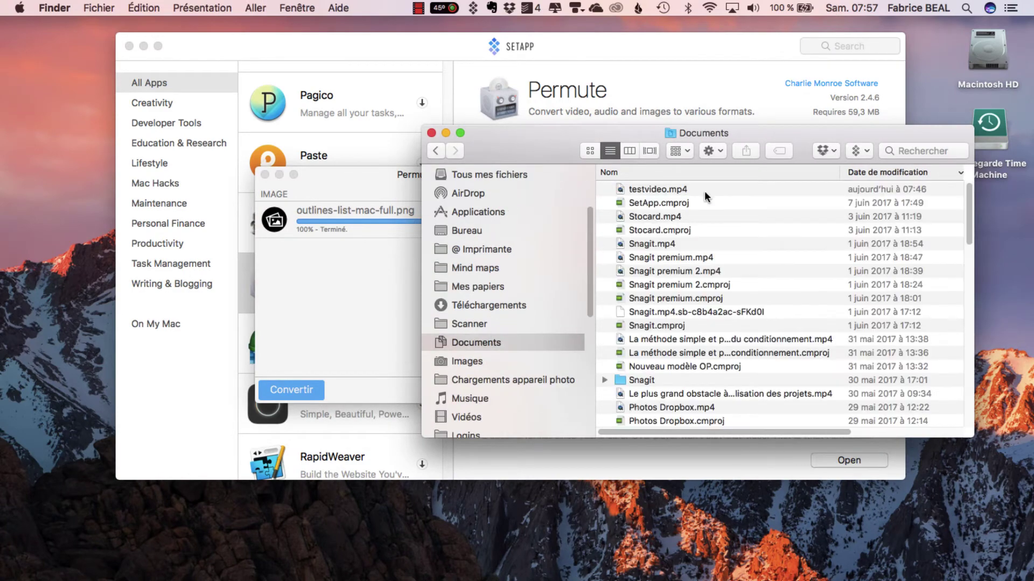
{"action": "left_click", "coordinate": [703, 190]}
{"action": "left_click_drag", "start_coordinate": [727, 133], "coordinate": [748, 175]}
Remove the converted image from Permute's list and add testvideo.mp4 from the Documents folder.
{"action": "left_click", "coordinate": [379, 176]}
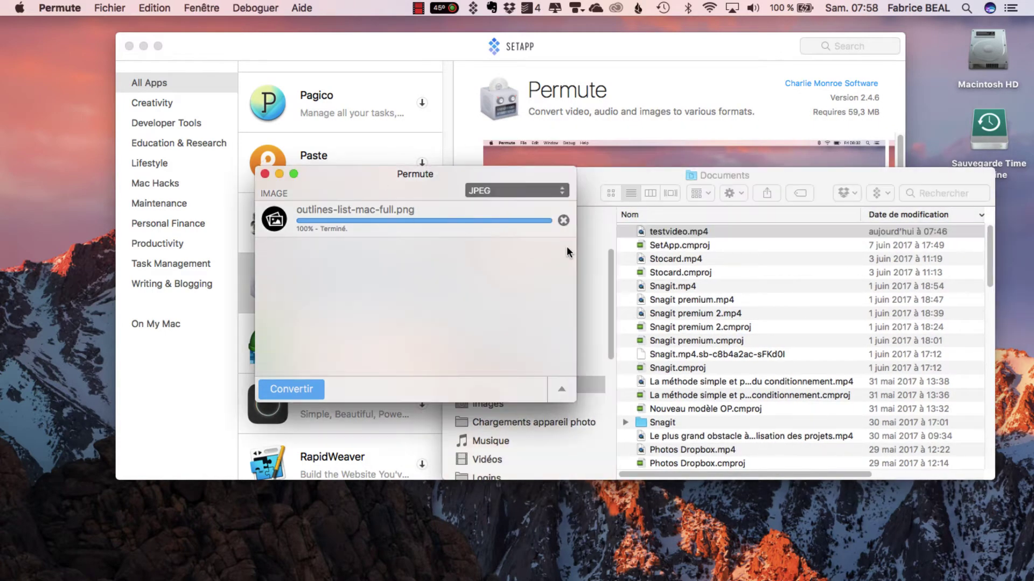
{"action": "left_click", "coordinate": [563, 220]}
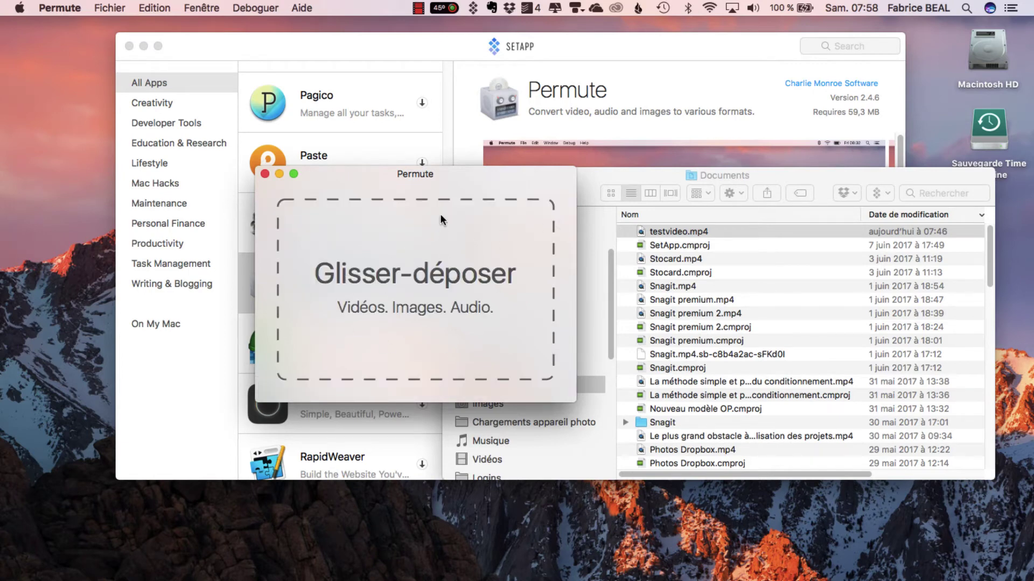
{"action": "left_click_drag", "start_coordinate": [473, 176], "coordinate": [395, 151]}
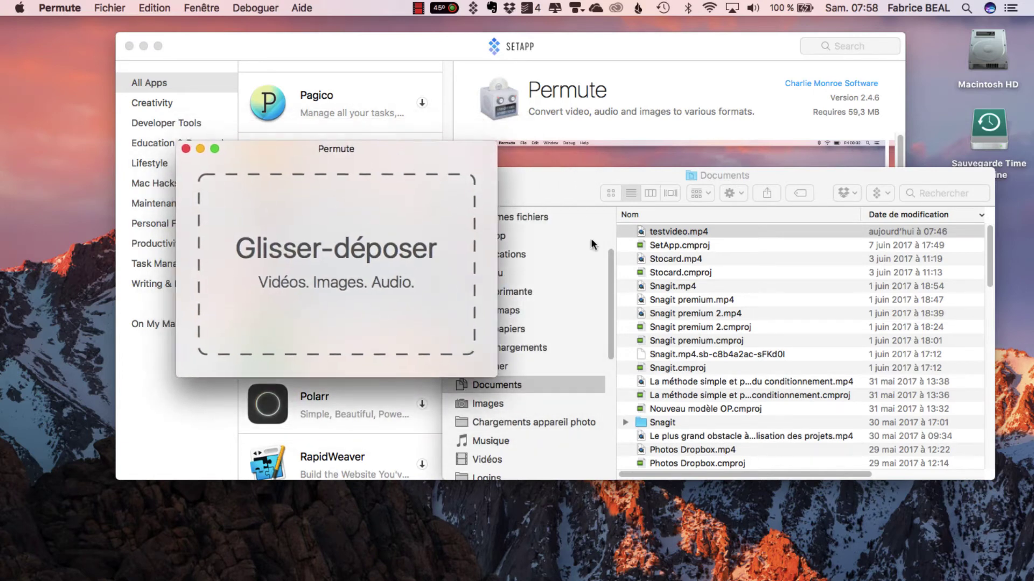
{"action": "left_click_drag", "start_coordinate": [684, 229], "coordinate": [289, 247]}
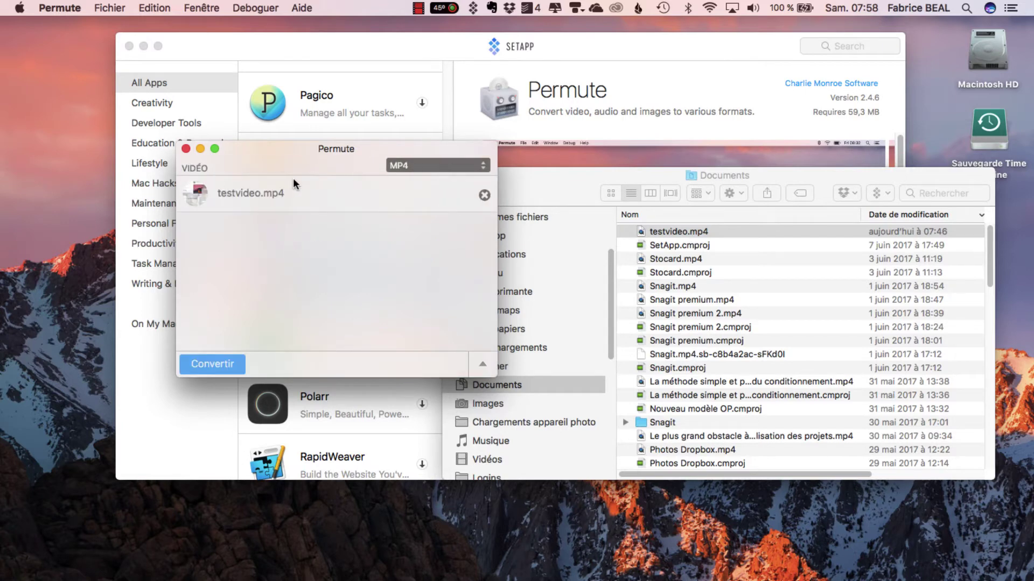
Set the output format of testvideo.mp4 to Ogg (Video) and convert it.
{"action": "left_click", "coordinate": [412, 166]}
{"action": "scroll", "coordinate": [429, 151], "scroll_direction": "up", "scroll_amount": 5}
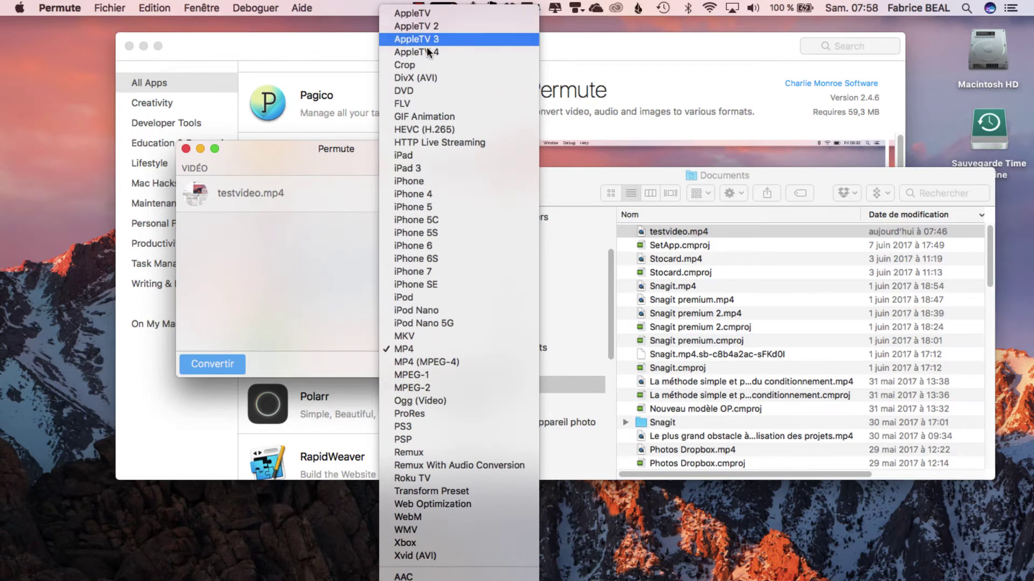
{"action": "scroll", "coordinate": [428, 196], "scroll_direction": "down", "scroll_amount": 5}
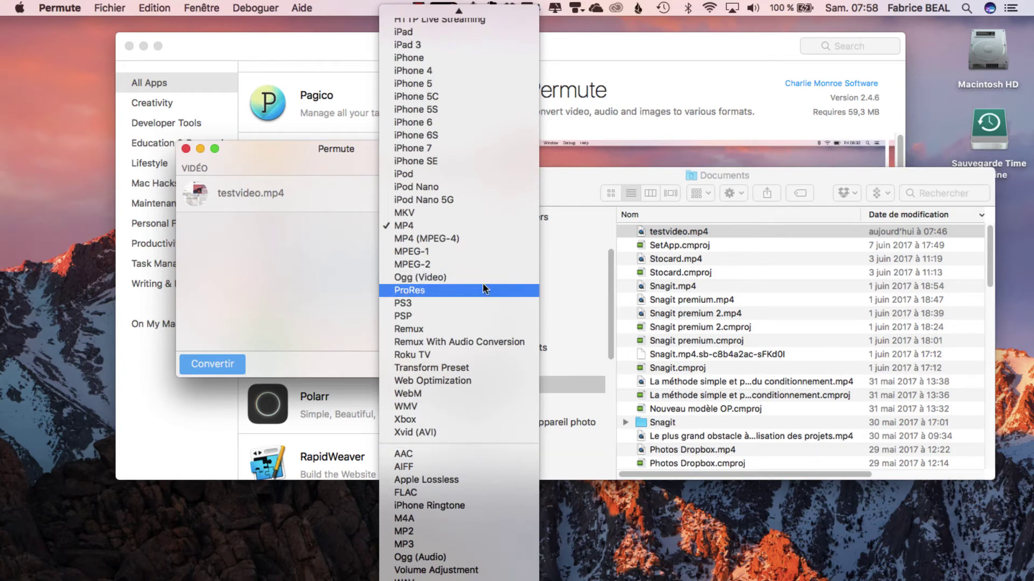
{"action": "left_click", "coordinate": [429, 277]}
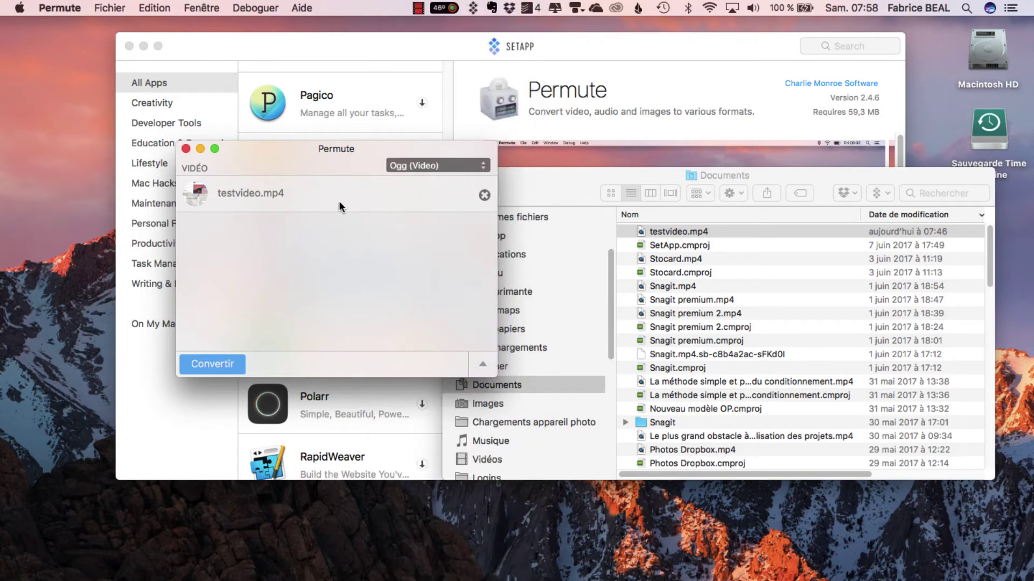
{"action": "left_click", "coordinate": [224, 364]}
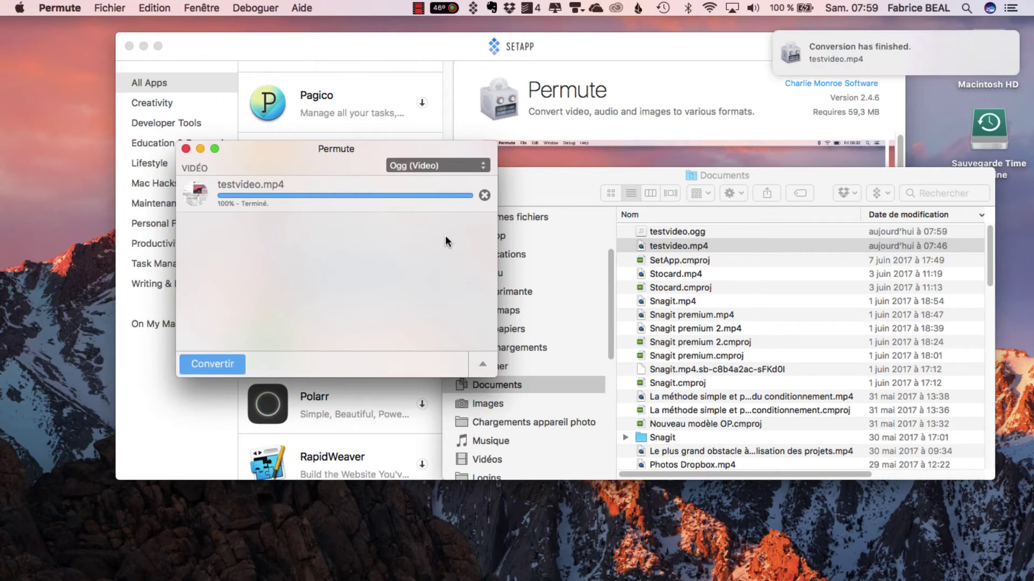
Check the converted testvideo.ogg against the original testvideo.mp4 in the Documents folder.
{"action": "left_click", "coordinate": [695, 235]}
{"action": "left_click", "coordinate": [695, 232]}
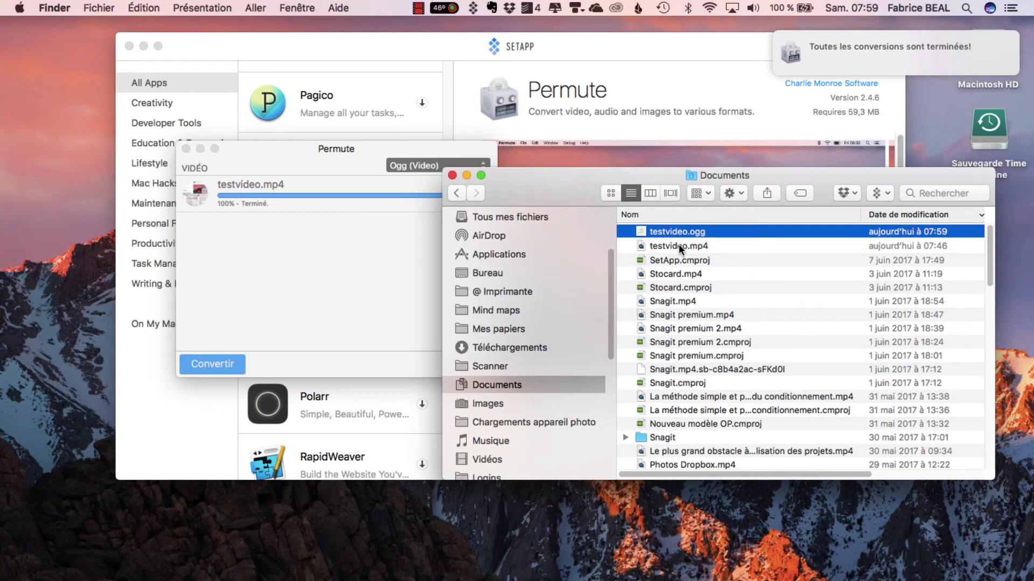
{"action": "left_click", "coordinate": [679, 247]}
{"action": "left_click", "coordinate": [673, 233]}
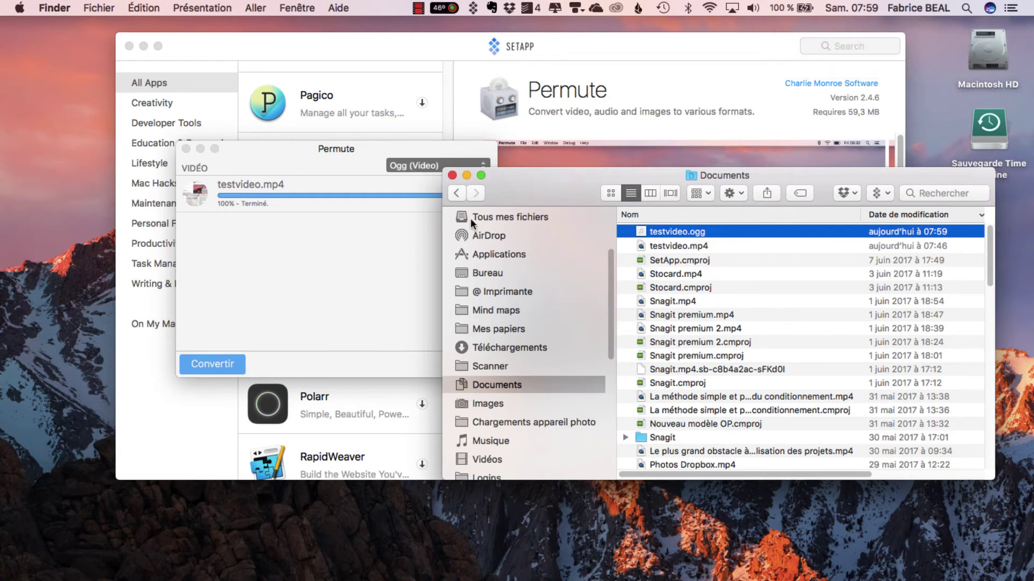
{"action": "left_click", "coordinate": [694, 247]}
Remove the finished video from Permute's list and add testvideo.mp4 from the Documents folder again.
{"action": "left_click", "coordinate": [363, 197]}
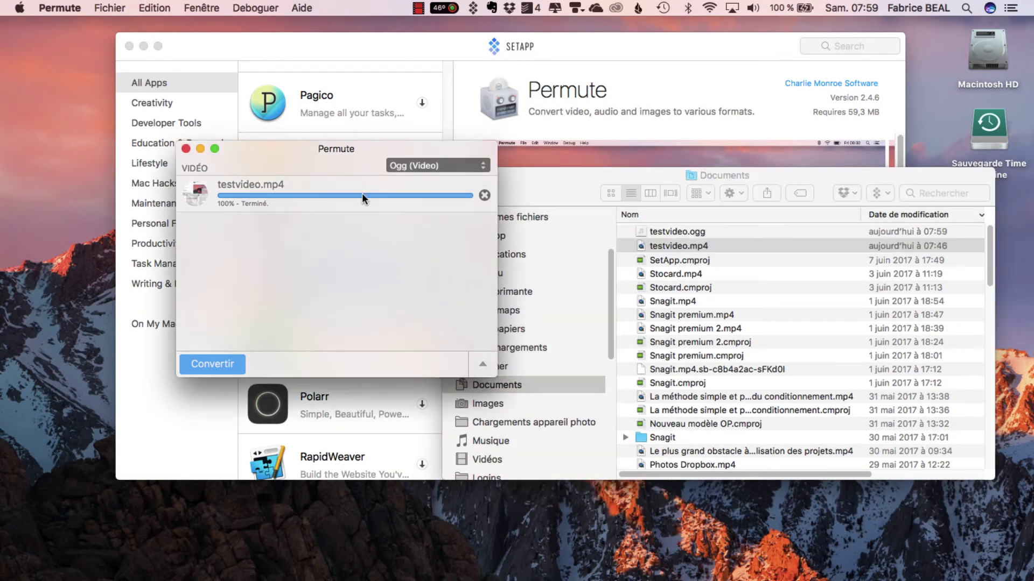
{"action": "left_click", "coordinate": [486, 199]}
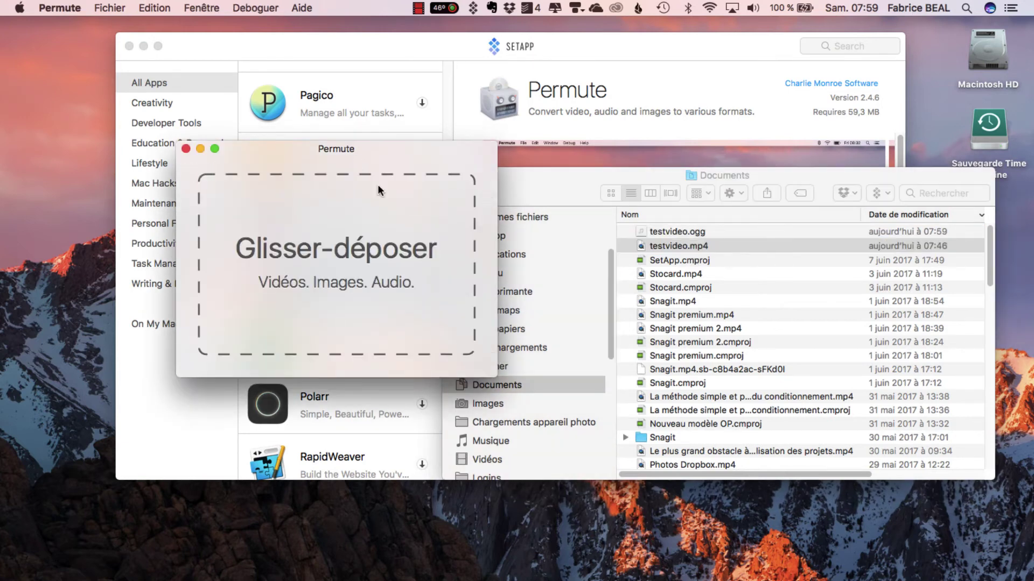
{"action": "left_click", "coordinate": [685, 248]}
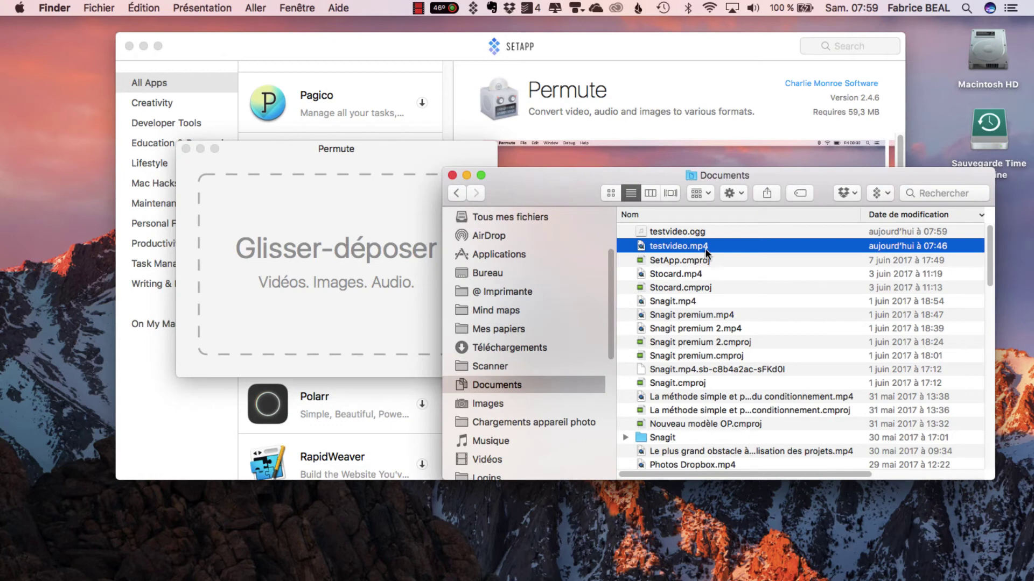
{"action": "left_click_drag", "start_coordinate": [705, 244], "coordinate": [298, 221]}
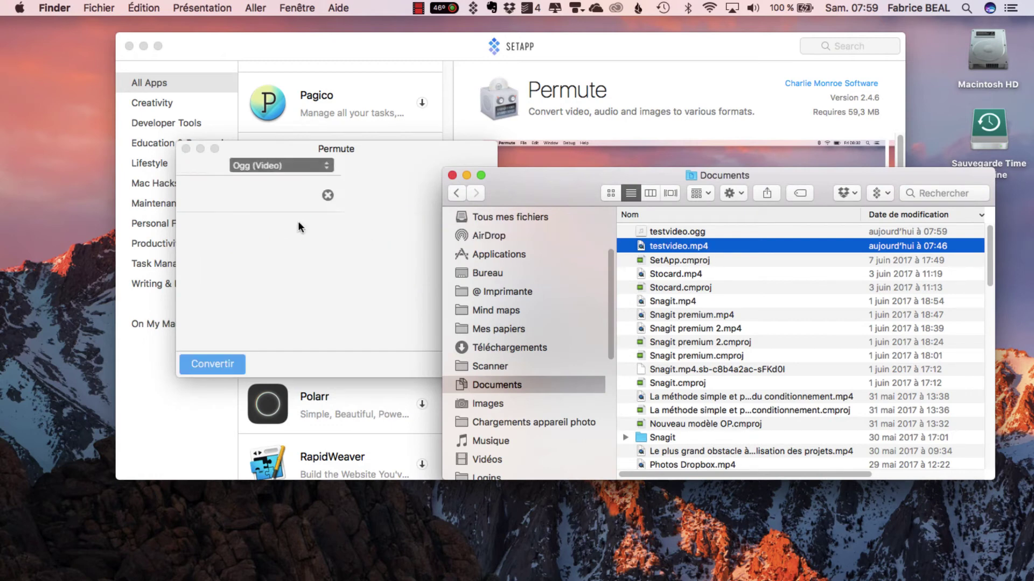
{"action": "left_click", "coordinate": [298, 221]}
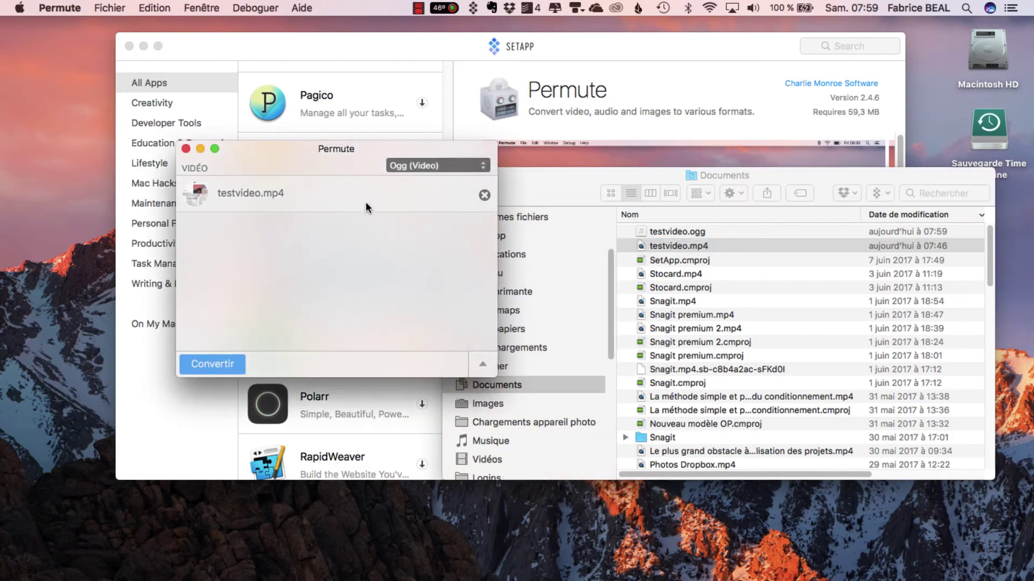
Convert testvideo.mp4 to FLAC and select the resulting testvideo.flac in the Documents folder.
{"action": "left_click", "coordinate": [466, 166]}
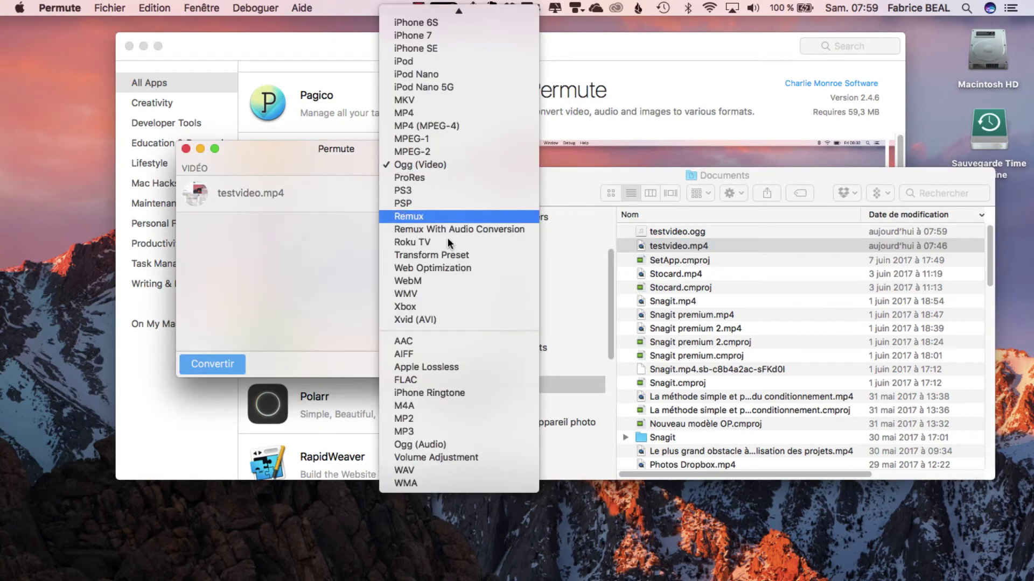
{"action": "left_click", "coordinate": [413, 379]}
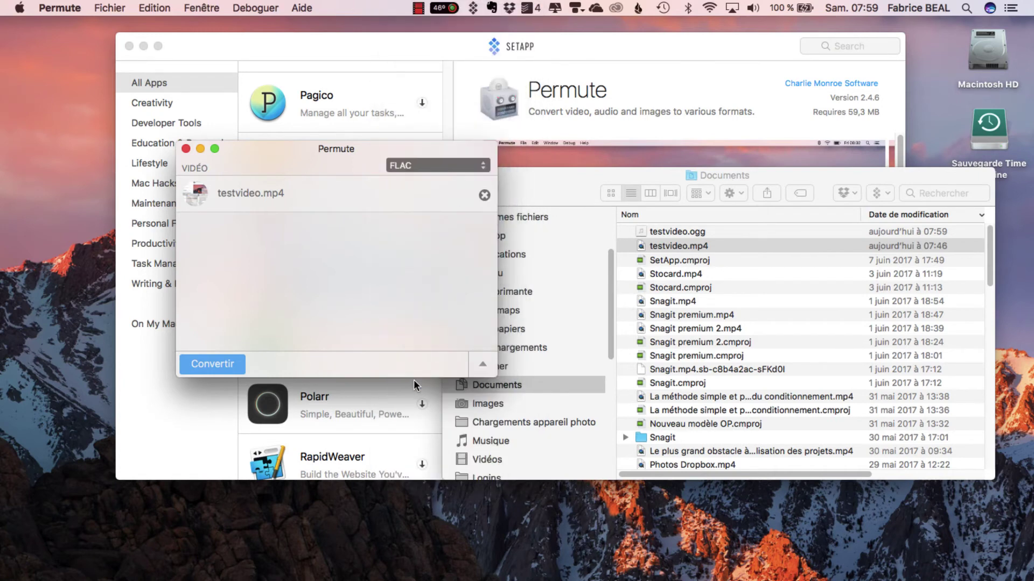
{"action": "left_click", "coordinate": [216, 364]}
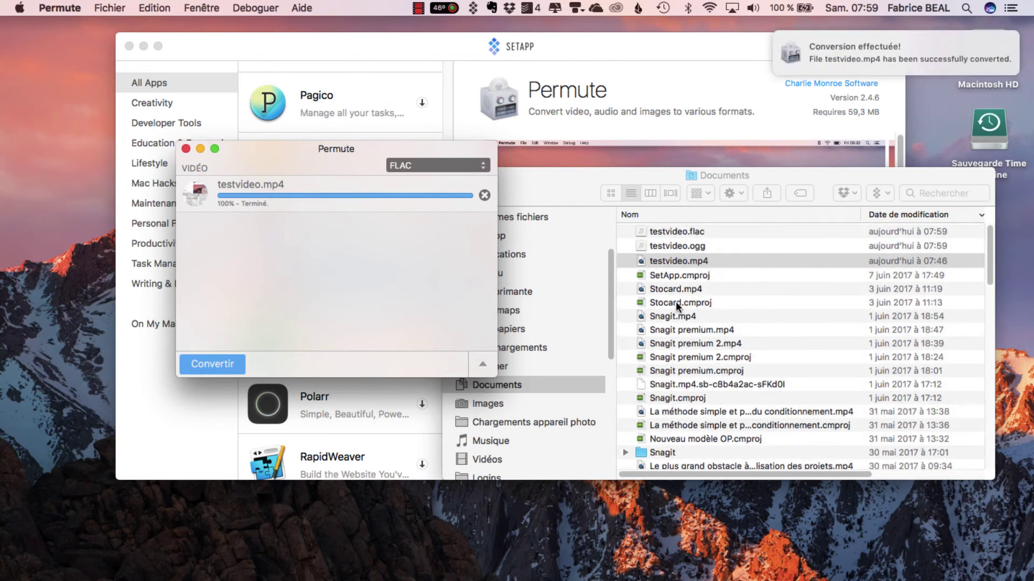
{"action": "left_click", "coordinate": [687, 284]}
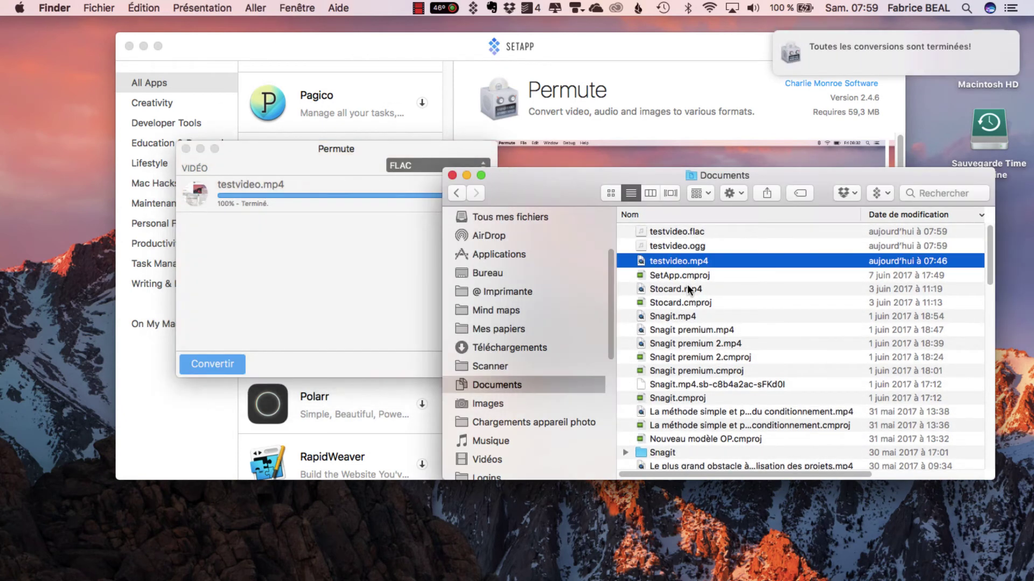
{"action": "left_click", "coordinate": [691, 231]}
Replace the finished video in Permute's list with testvideo.flac and convert it to MP3.
{"action": "left_click", "coordinate": [332, 174]}
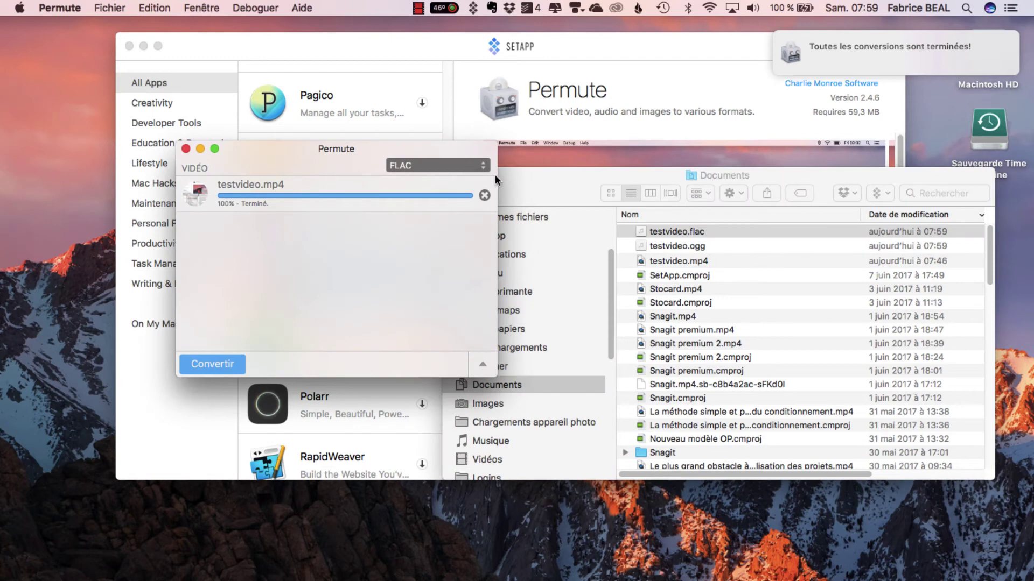
{"action": "left_click", "coordinate": [484, 195]}
{"action": "left_click_drag", "start_coordinate": [700, 233], "coordinate": [334, 245]}
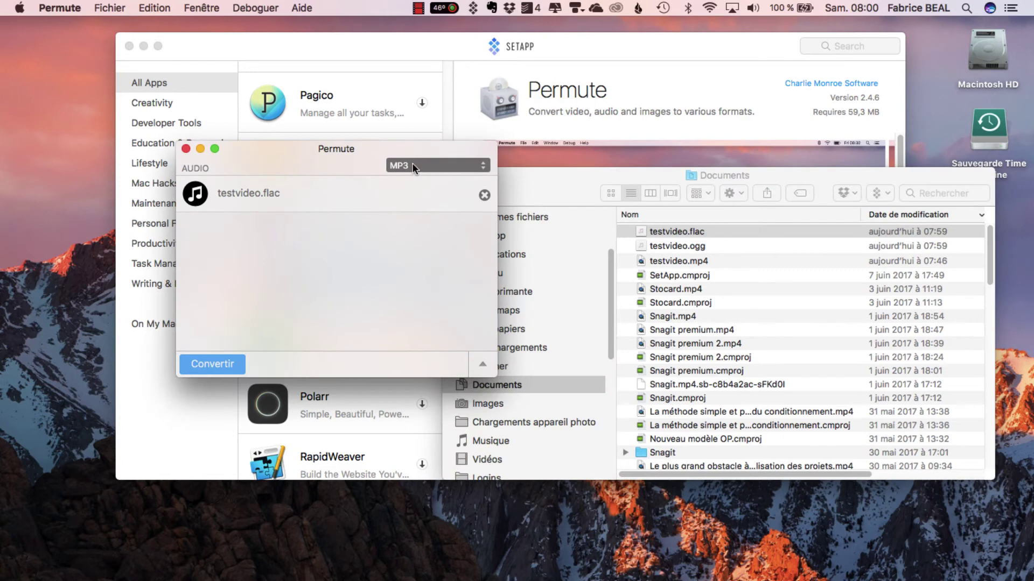
{"action": "left_click", "coordinate": [212, 364]}
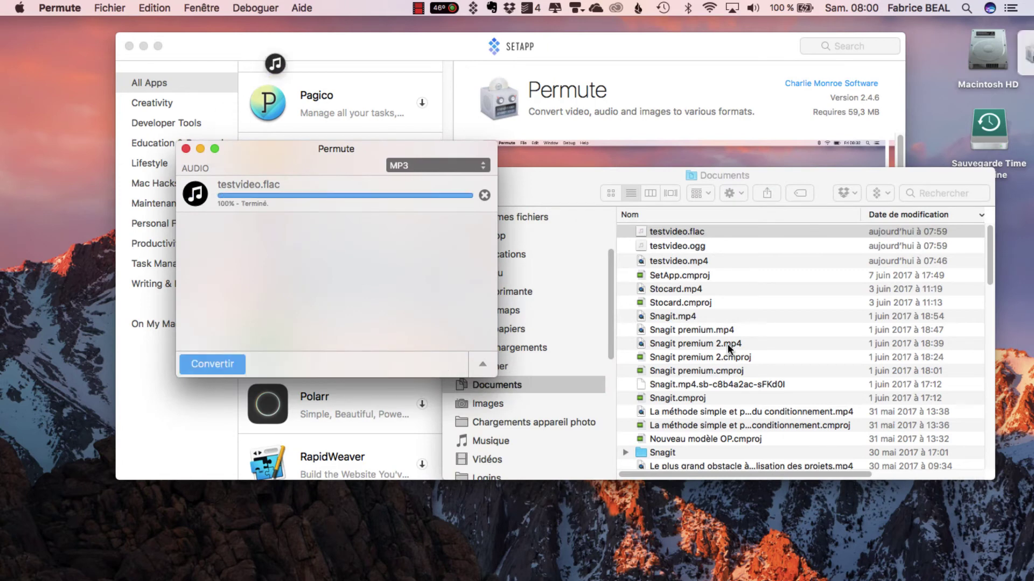
Examine the converted testvideo files in MP3, FLAC and Ogg format in the Documents folder.
{"action": "left_click", "coordinate": [736, 272]}
{"action": "left_click", "coordinate": [717, 230]}
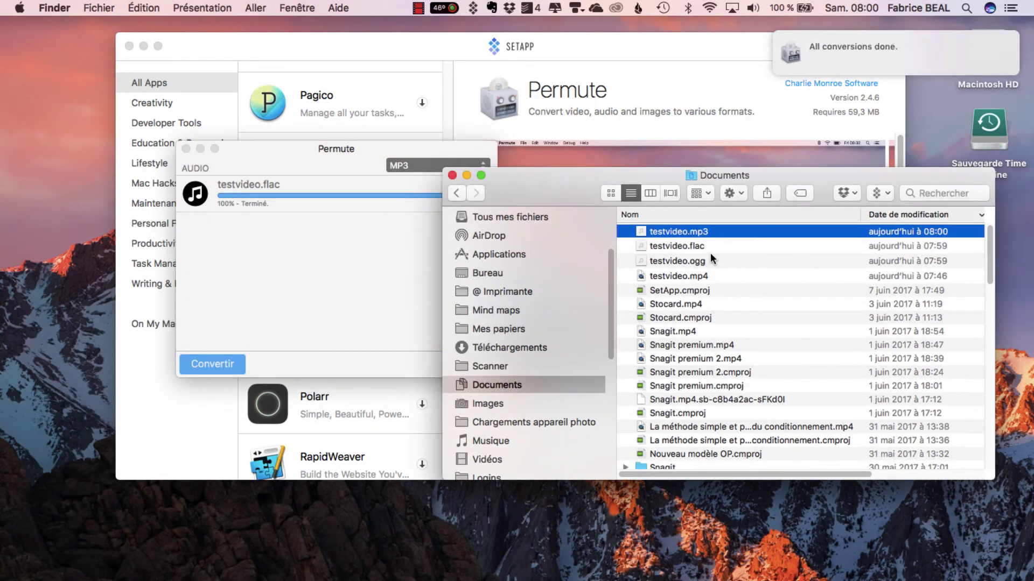
{"action": "left_click", "coordinate": [710, 260]}
{"action": "left_click", "coordinate": [705, 243]}
{"action": "left_click", "coordinate": [704, 232]}
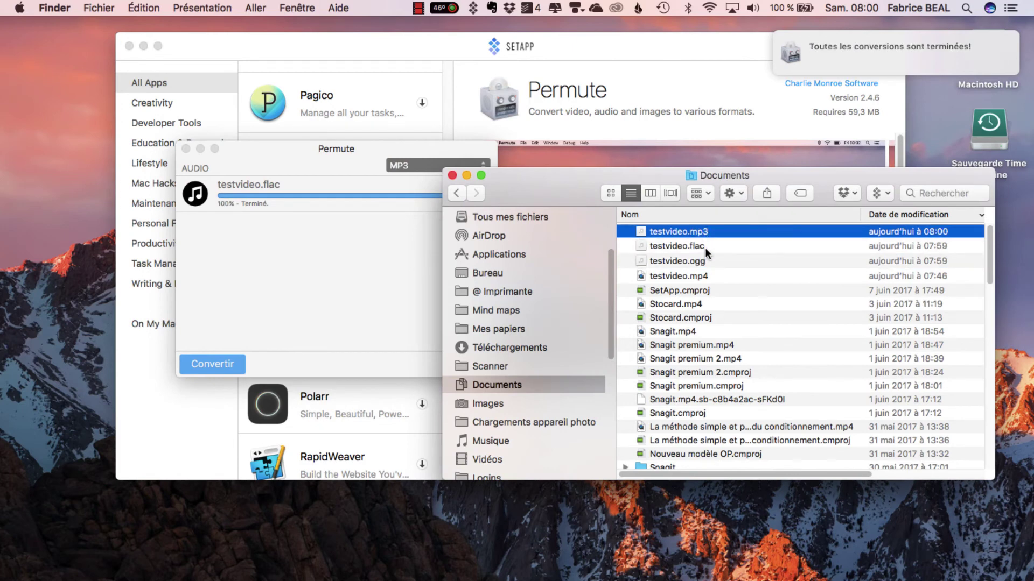
{"action": "left_click", "coordinate": [705, 246]}
{"action": "left_click", "coordinate": [705, 234]}
{"action": "left_click", "coordinate": [705, 242]}
{"action": "left_click", "coordinate": [703, 261]}
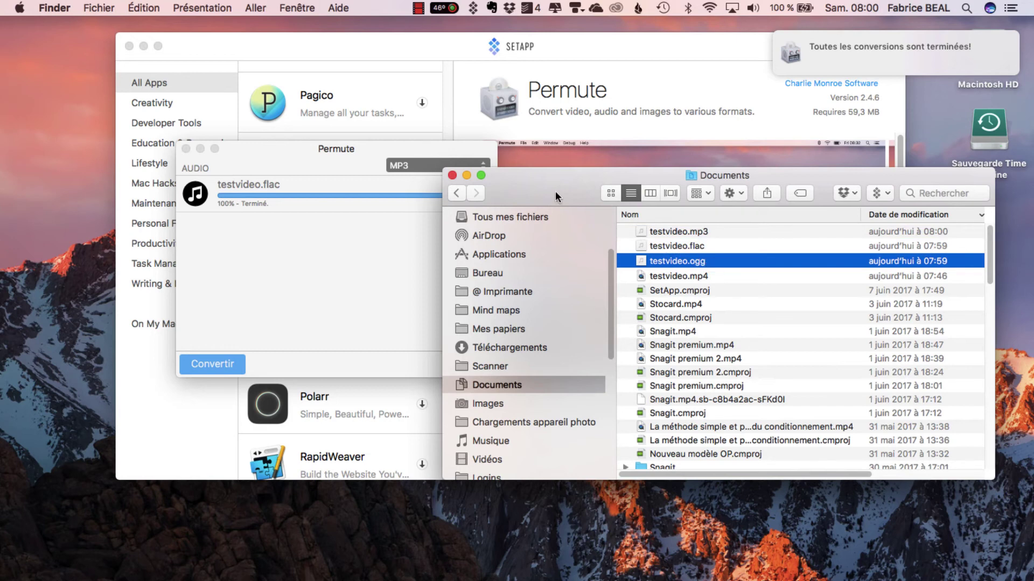
Review the audio output formats available for testvideo.flac in Permute, keeping MP3 selected.
{"action": "left_click", "coordinate": [411, 162]}
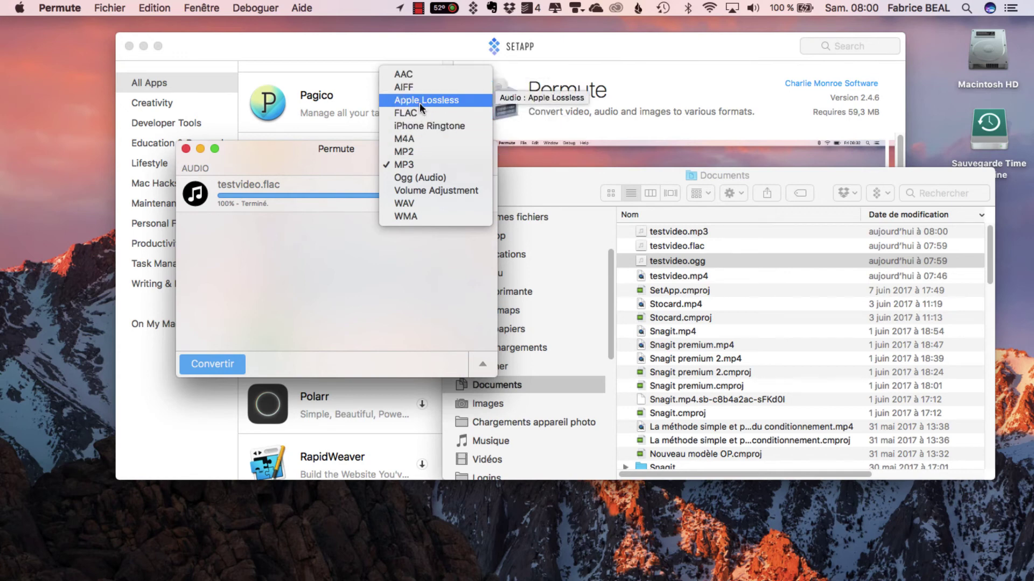
{"action": "left_click", "coordinate": [396, 163]}
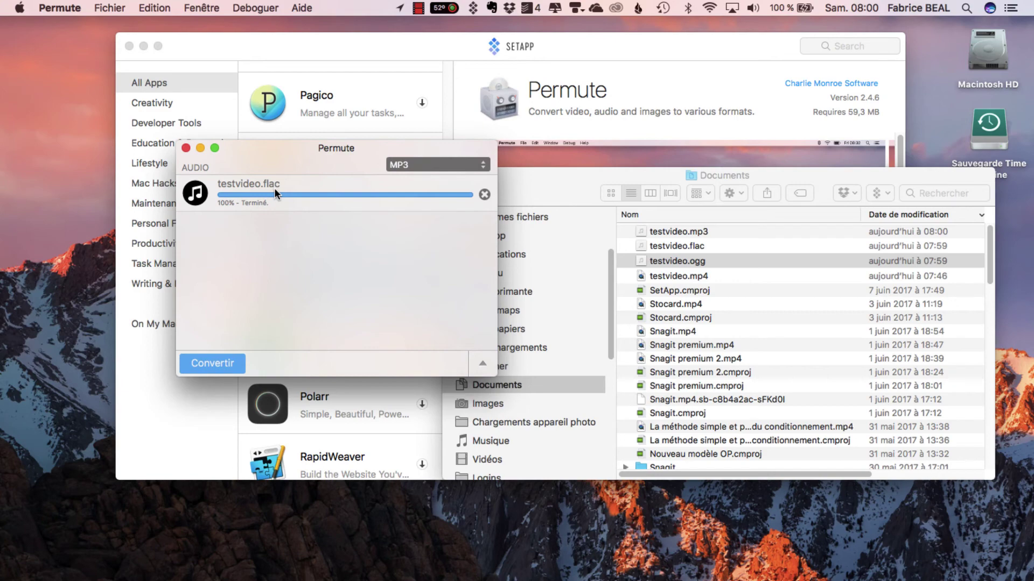
{"action": "left_click_drag", "start_coordinate": [265, 158], "coordinate": [329, 178]}
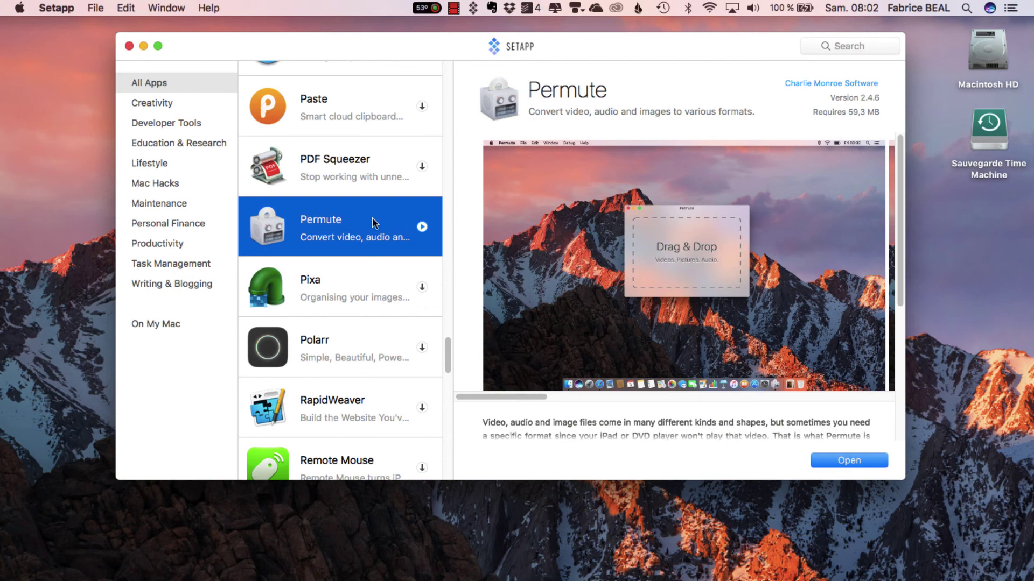
Browse the Setapp catalogue, view the PDF Squeezer page and return to the Permute page.
{"action": "scroll", "coordinate": [353, 253], "scroll_direction": "down", "scroll_amount": 10}
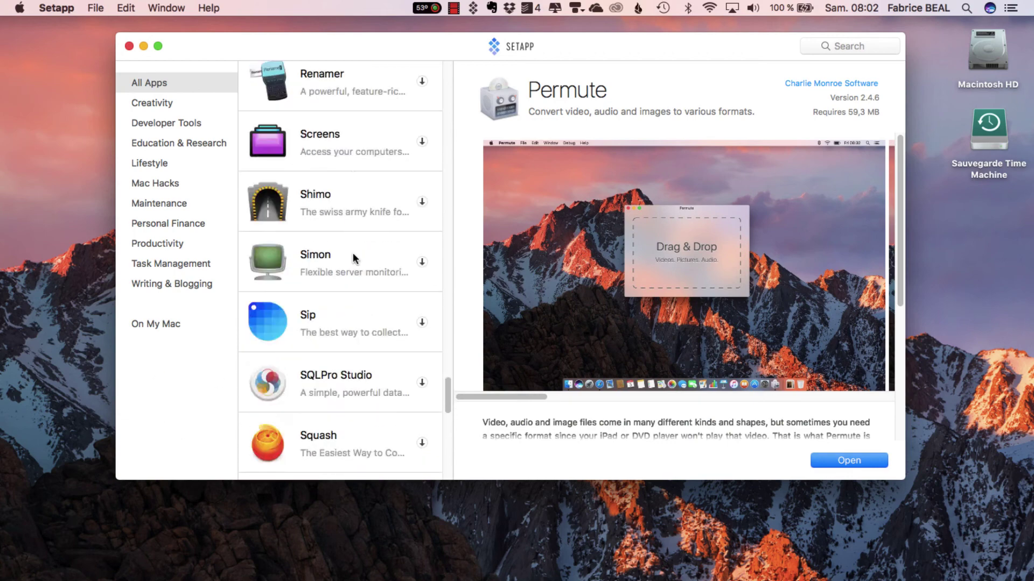
{"action": "scroll", "coordinate": [351, 256], "scroll_direction": "up", "scroll_amount": 10}
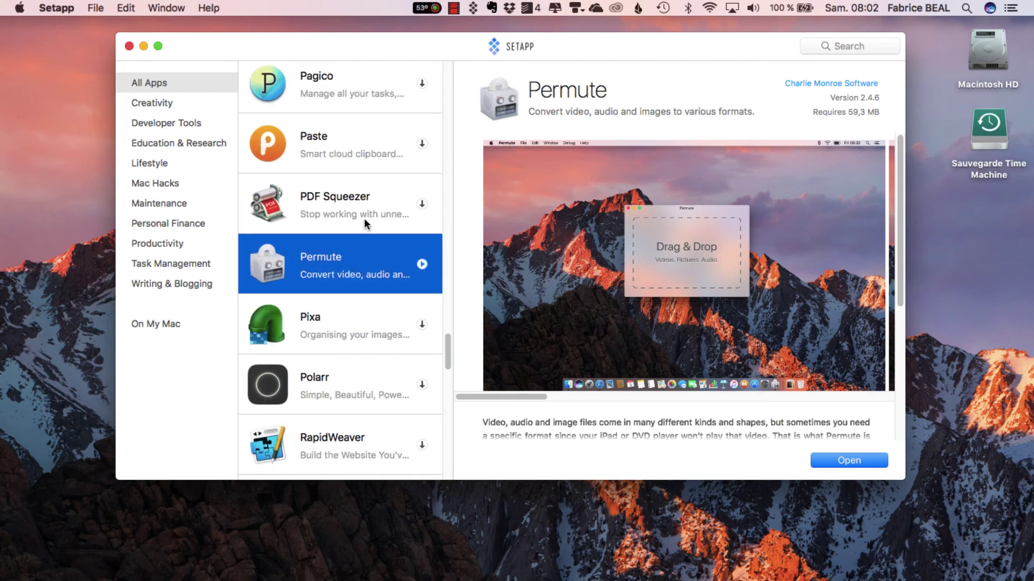
{"action": "left_click", "coordinate": [396, 205]}
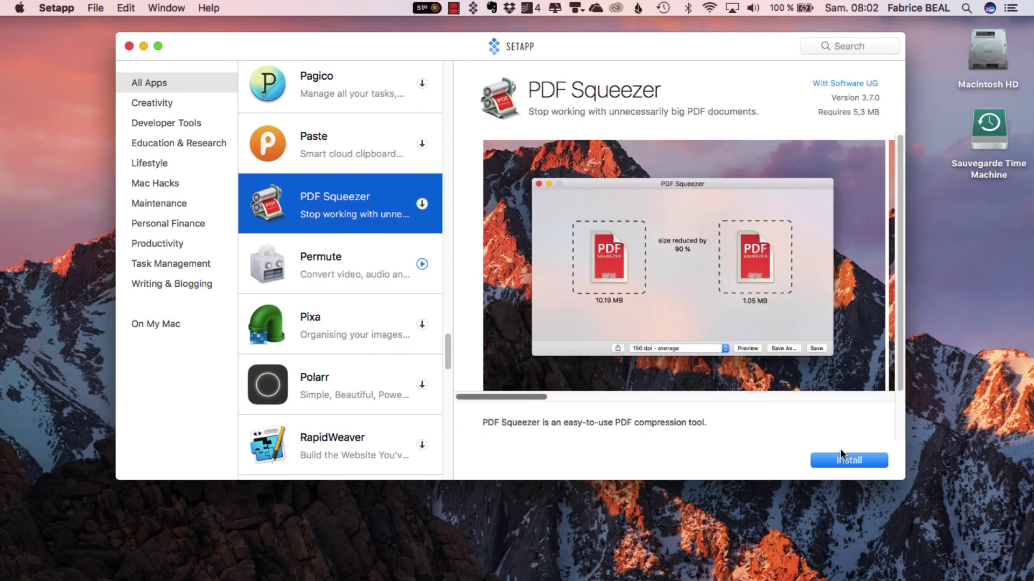
{"action": "left_click", "coordinate": [348, 263]}
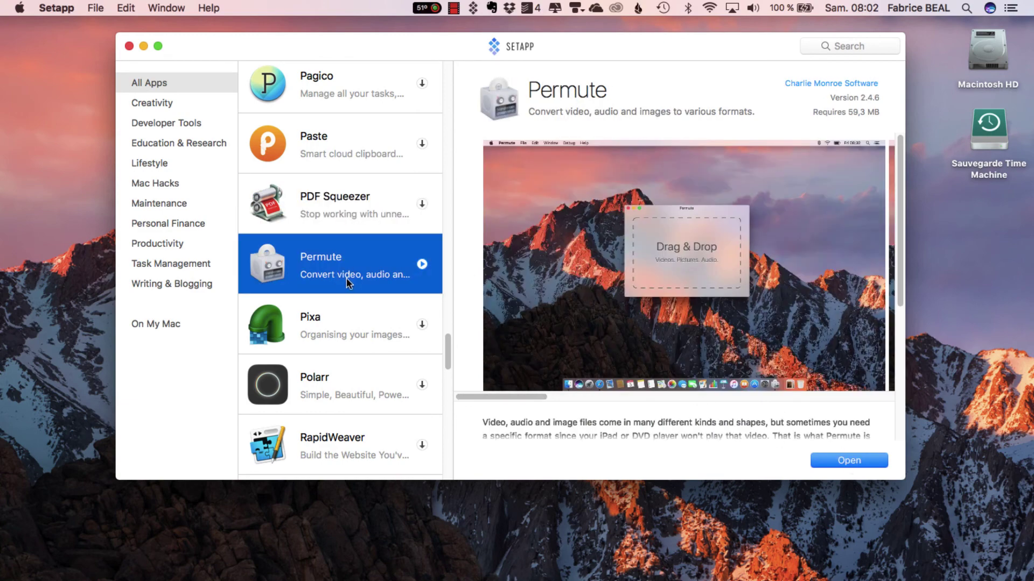